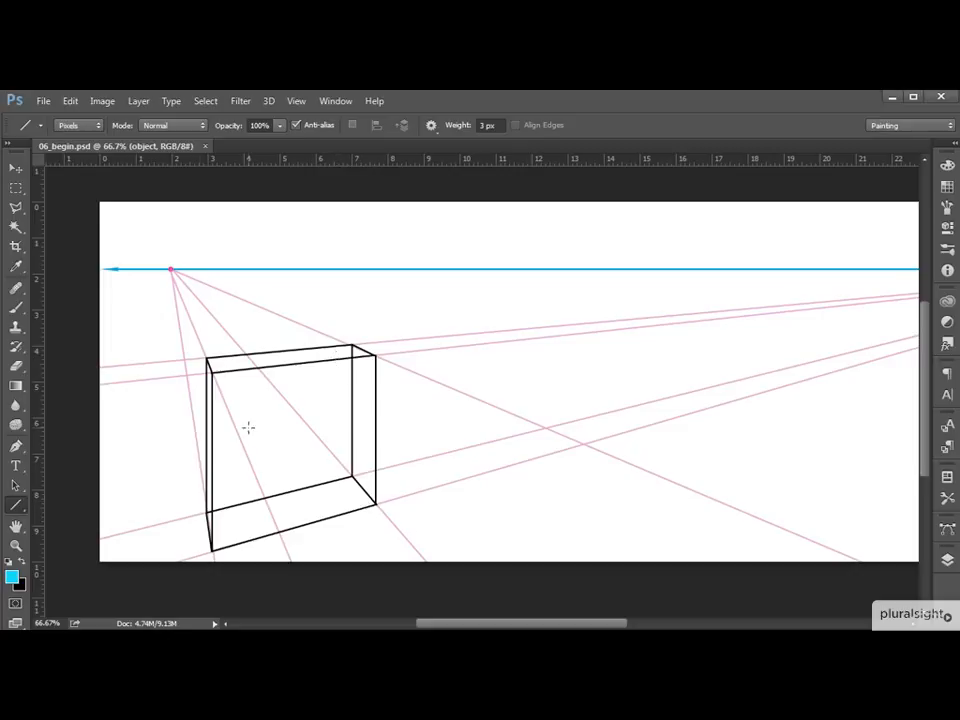
Add a new layer above the object layer and name it "center point".
left_click(947, 560)
left_click(885, 611)
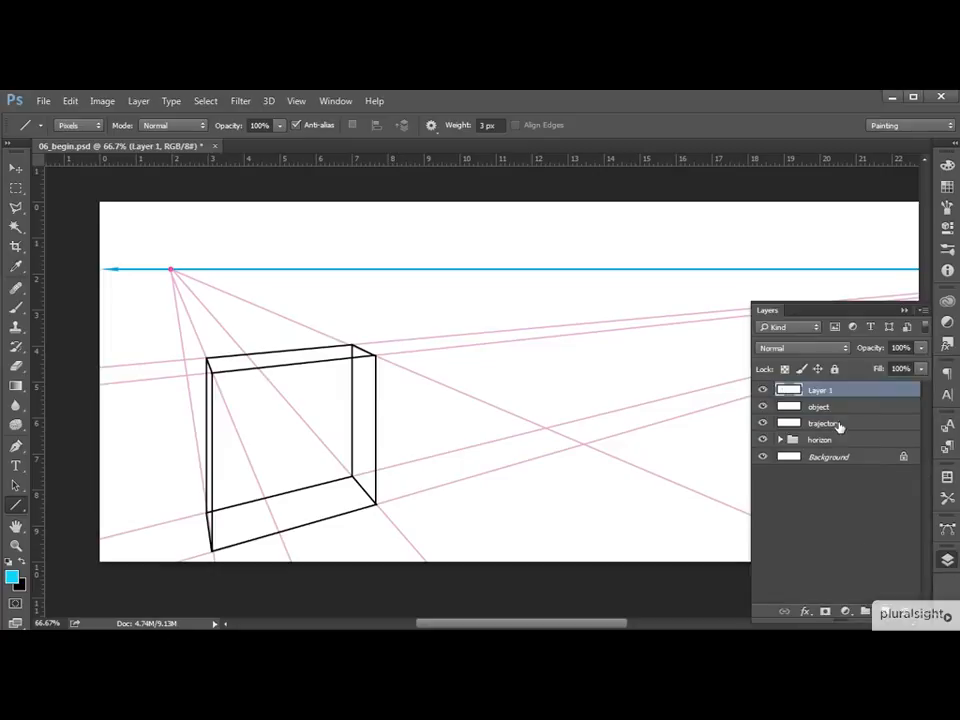
double_click(815, 390)
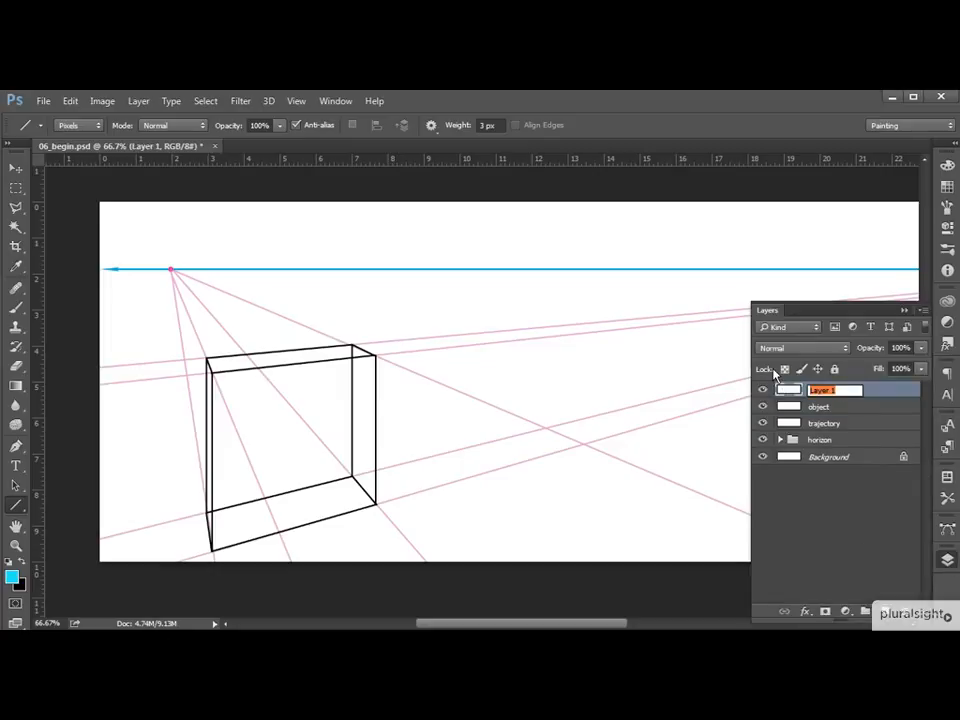
type("cr")
type("nter point")
key("Return")
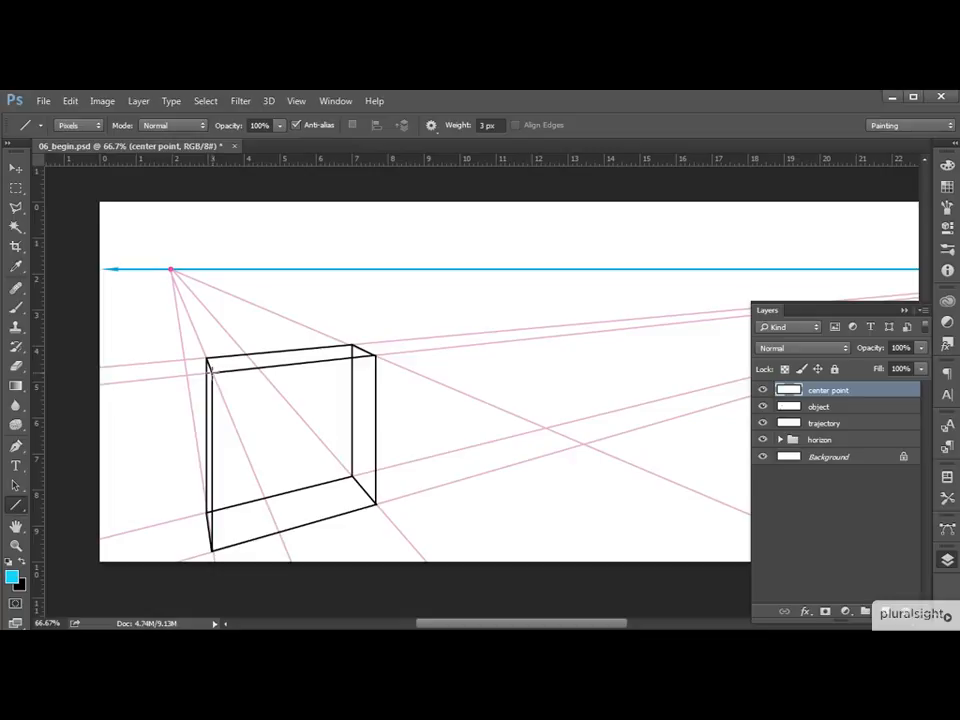
Draw two cyan diagonal lines connecting opposite corners of the box's front face on the center point layer.
left_click_drag(212, 372, 375, 503)
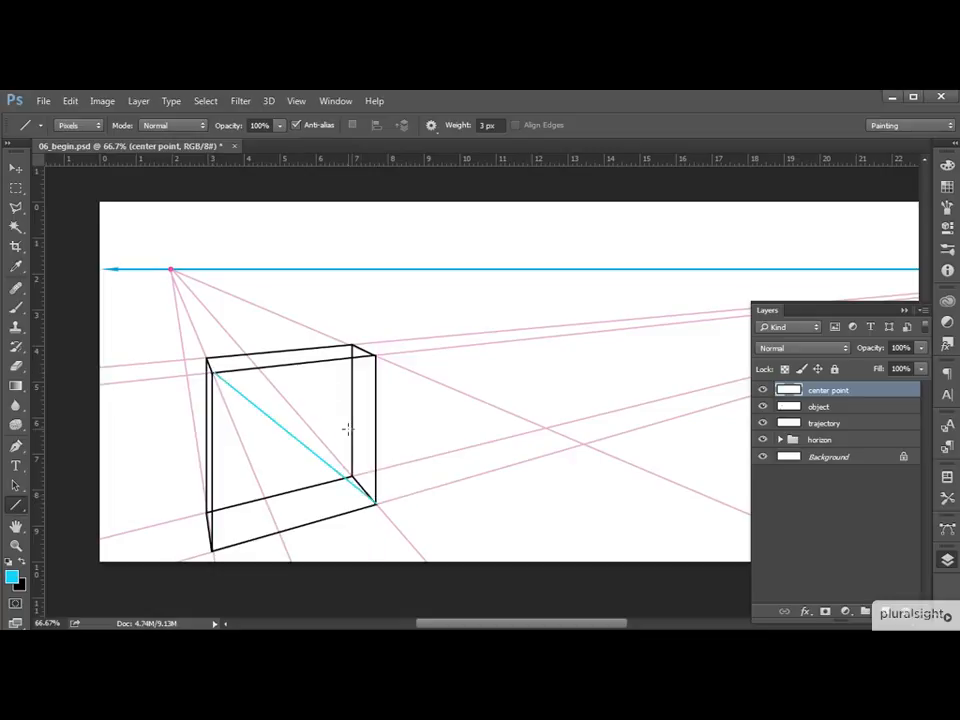
left_click_drag(375, 353, 212, 550)
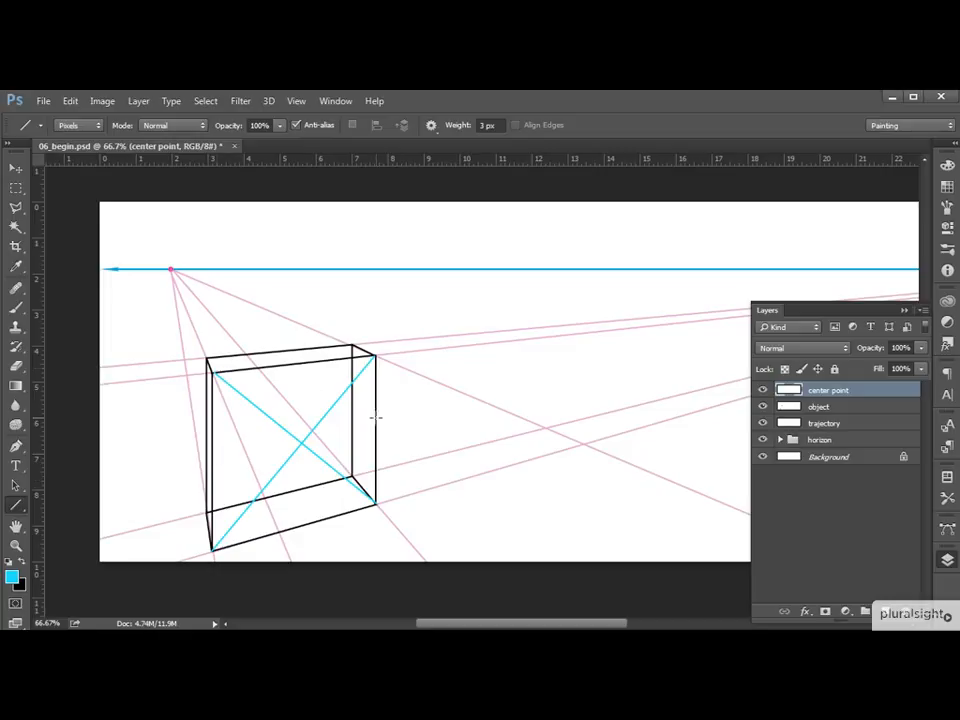
left_click(915, 310)
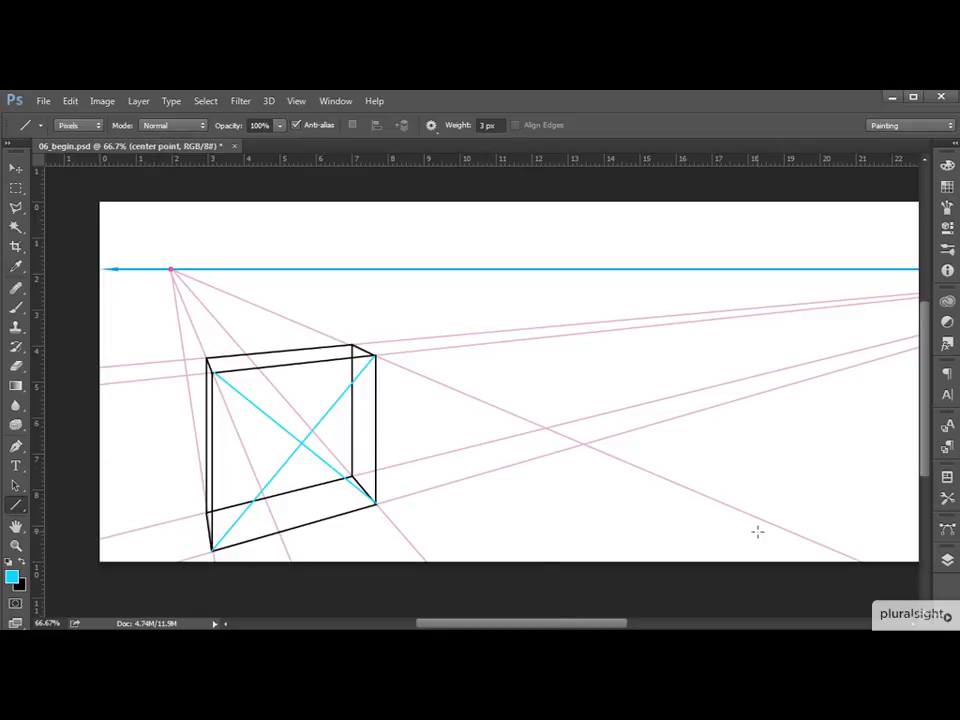
Add a new layer above the center point layer and name it "center trajectory".
key("ctrl+minus")
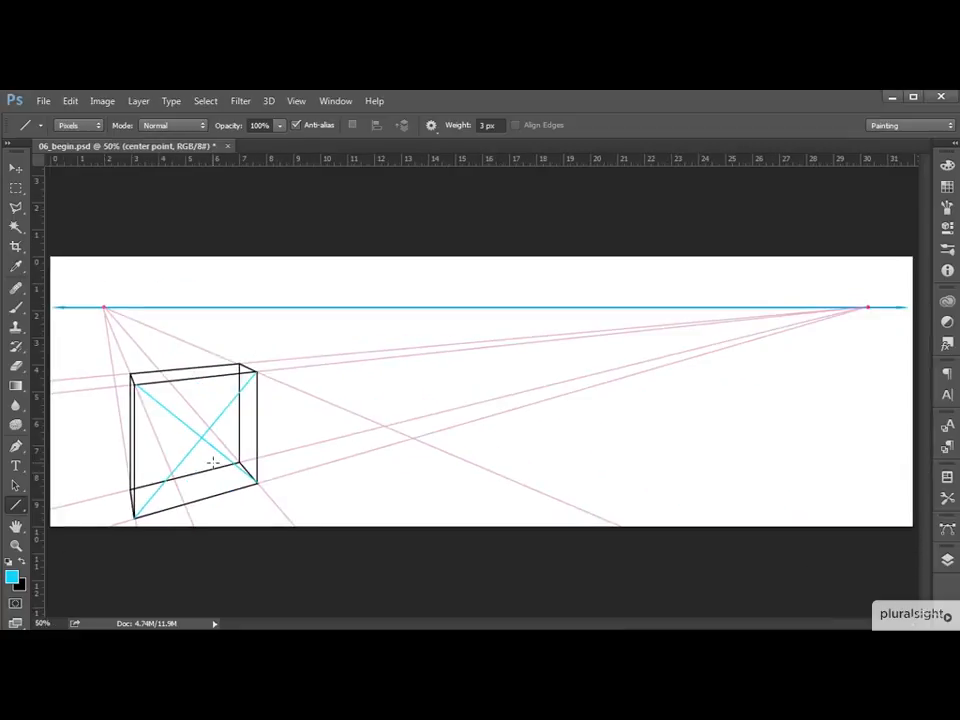
left_click(947, 559)
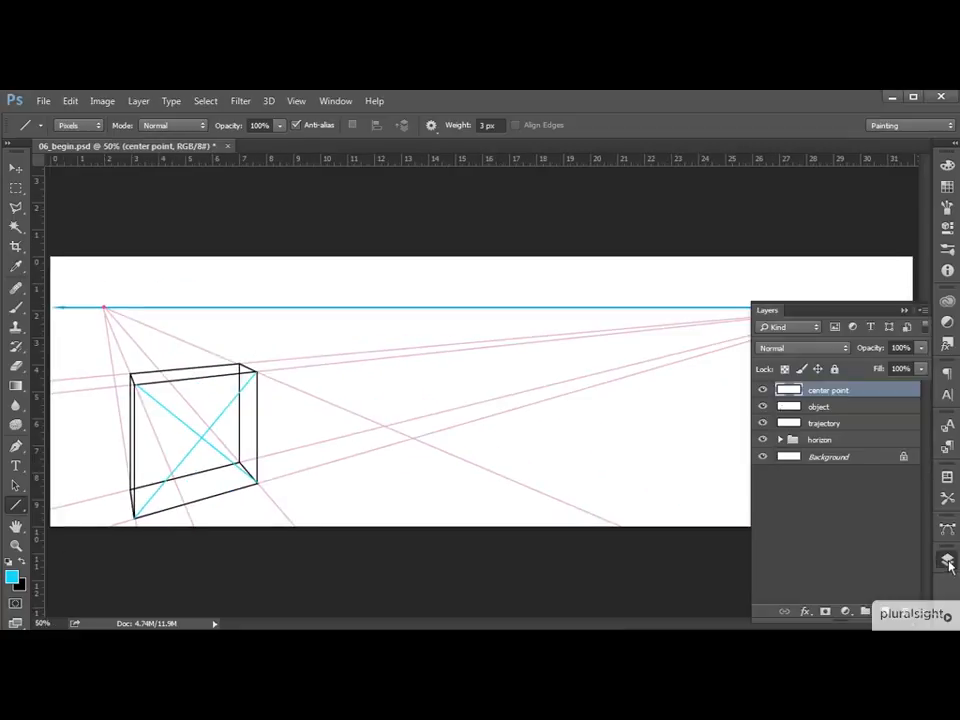
left_click(866, 611)
double_click(822, 390)
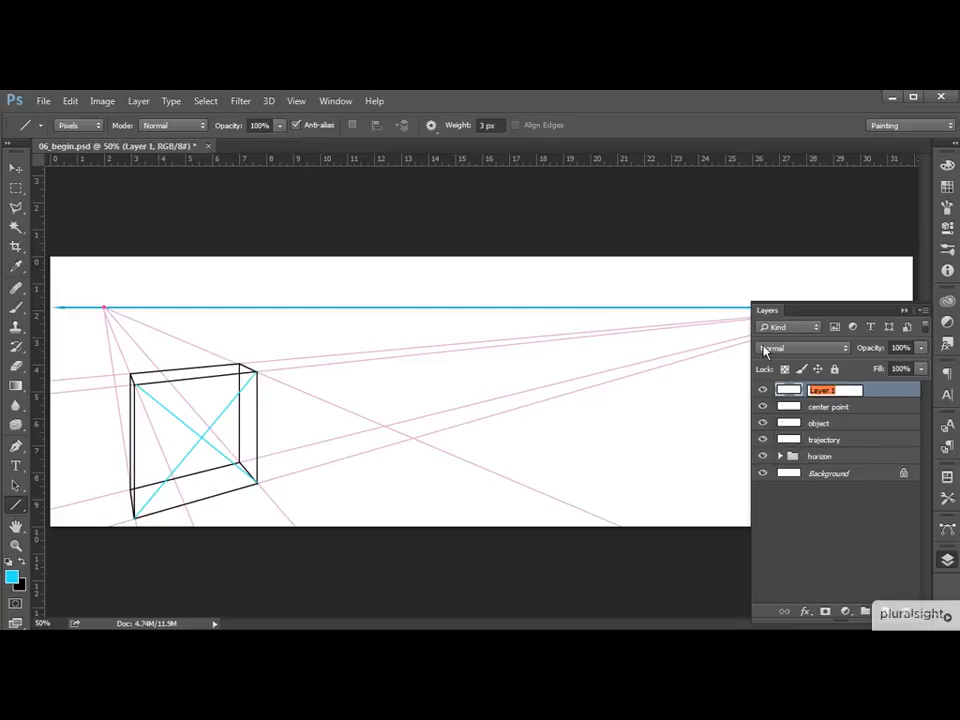
type("center trajectory")
key("Return")
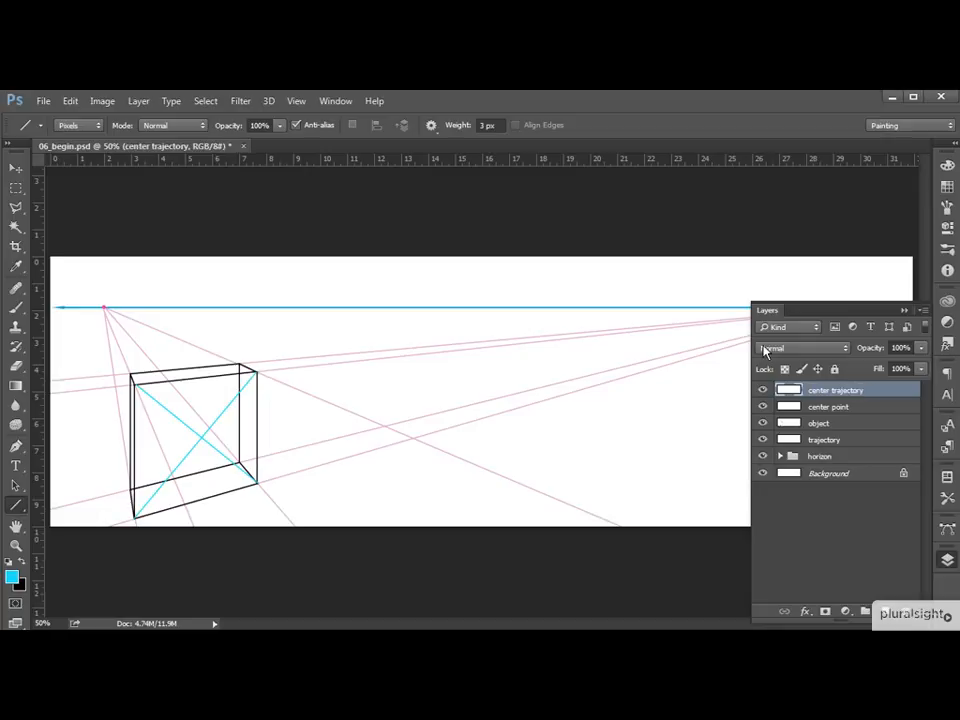
Draw a magenta line from the right vanishing point through the crossing of the diagonals and past the box's left side.
left_click(12, 576)
type("fc15de")
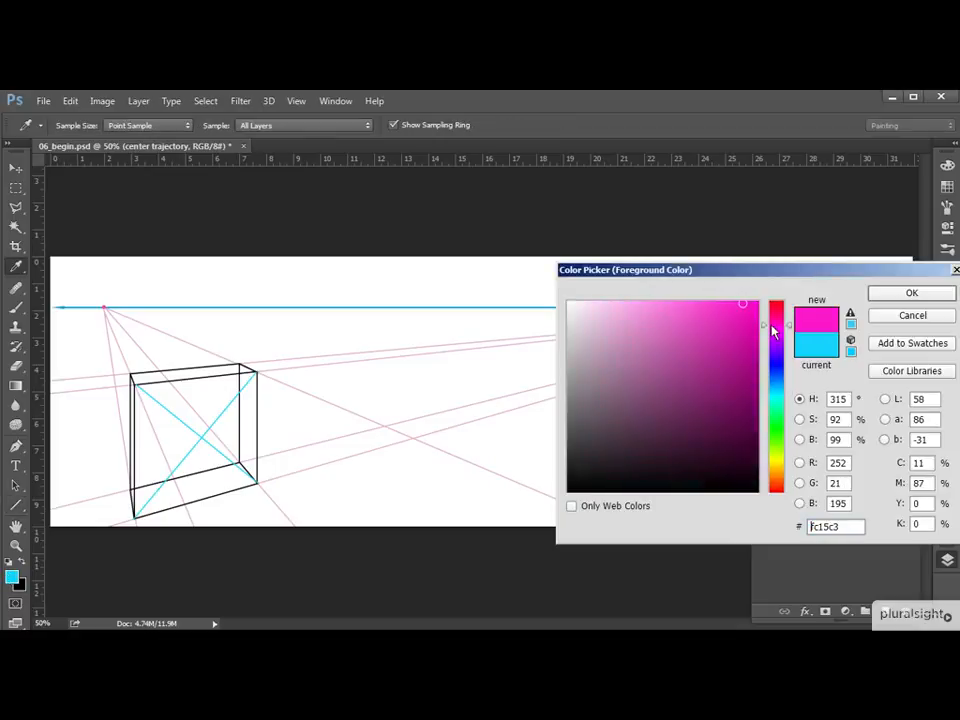
left_click(920, 298)
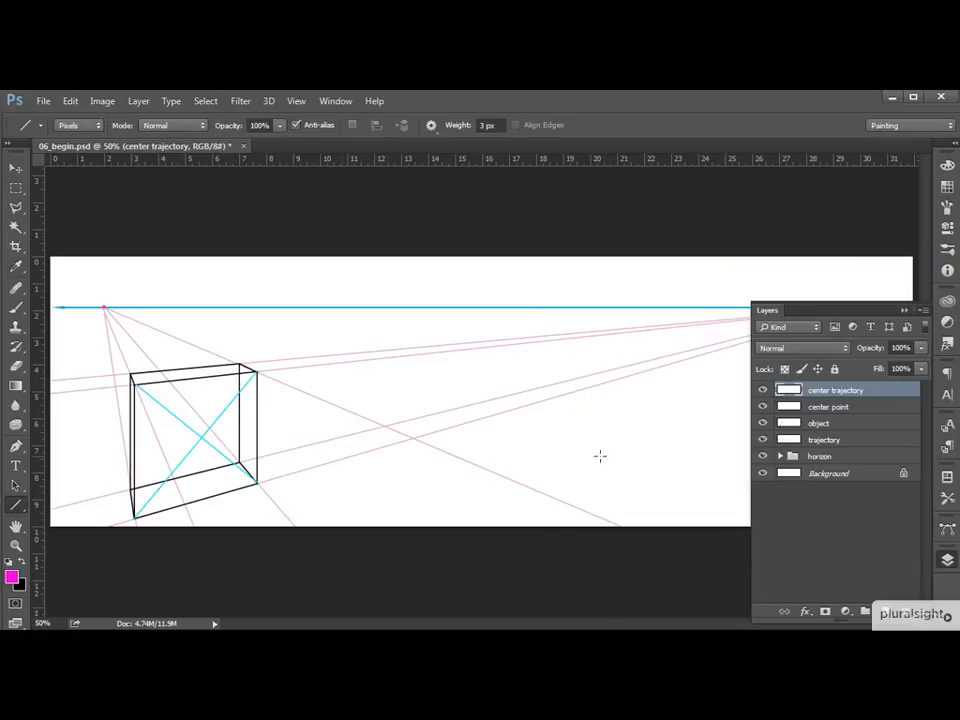
left_click(903, 310)
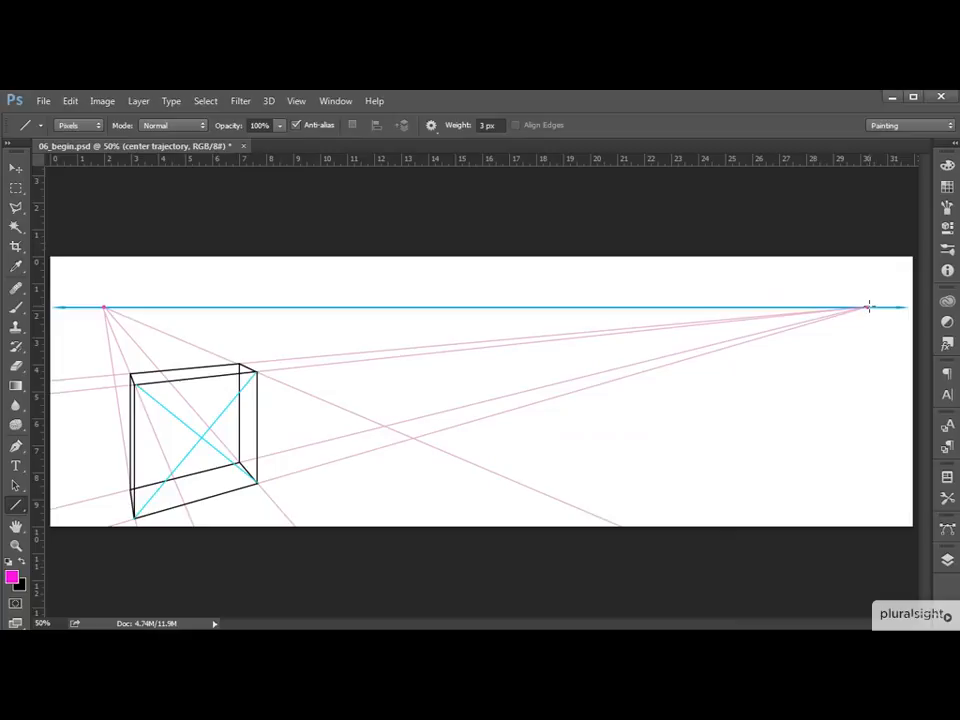
mouse_move(868, 307)
left_mouse_down()
mouse_move(450, 373)
mouse_move(103, 455)
left_mouse_up()
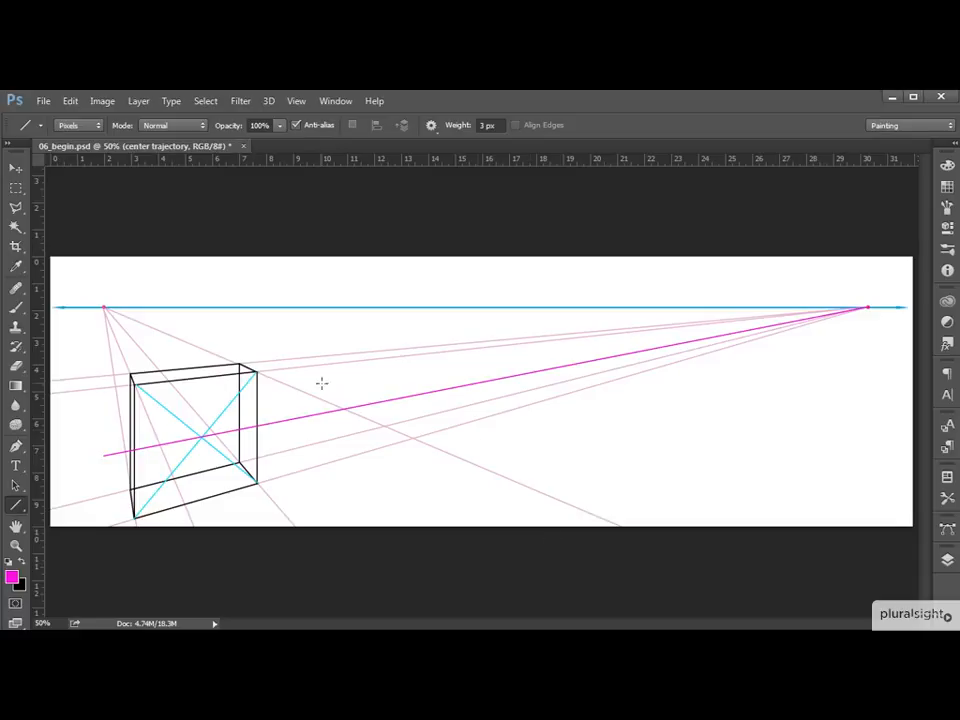
Make center point the active layer, and hide and reshow the center trajectory layer to check its line.
left_click(947, 560)
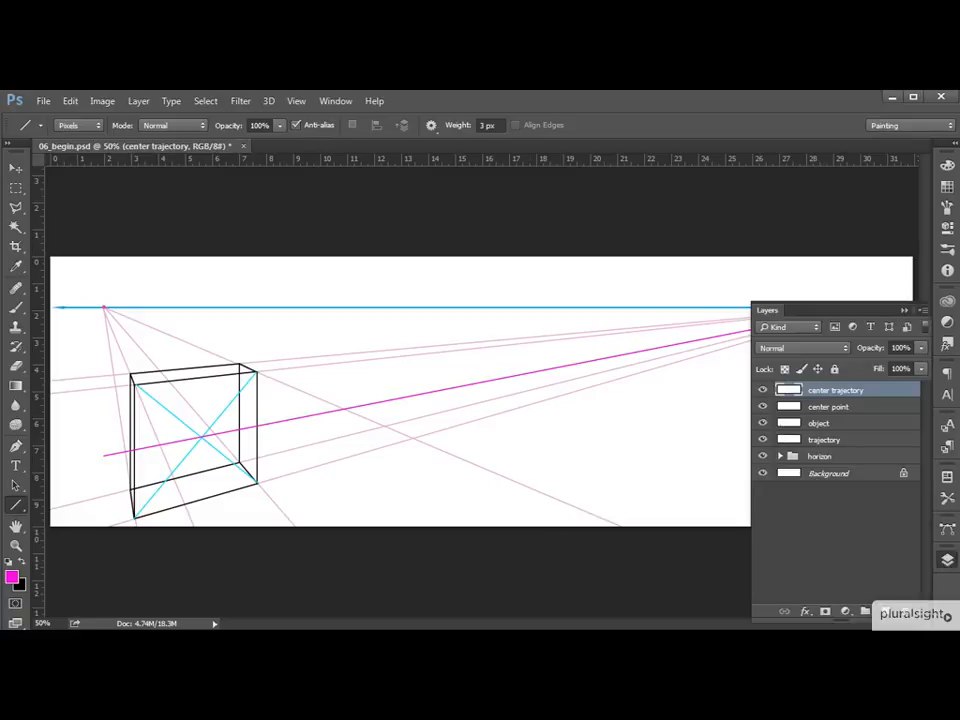
left_click(850, 410)
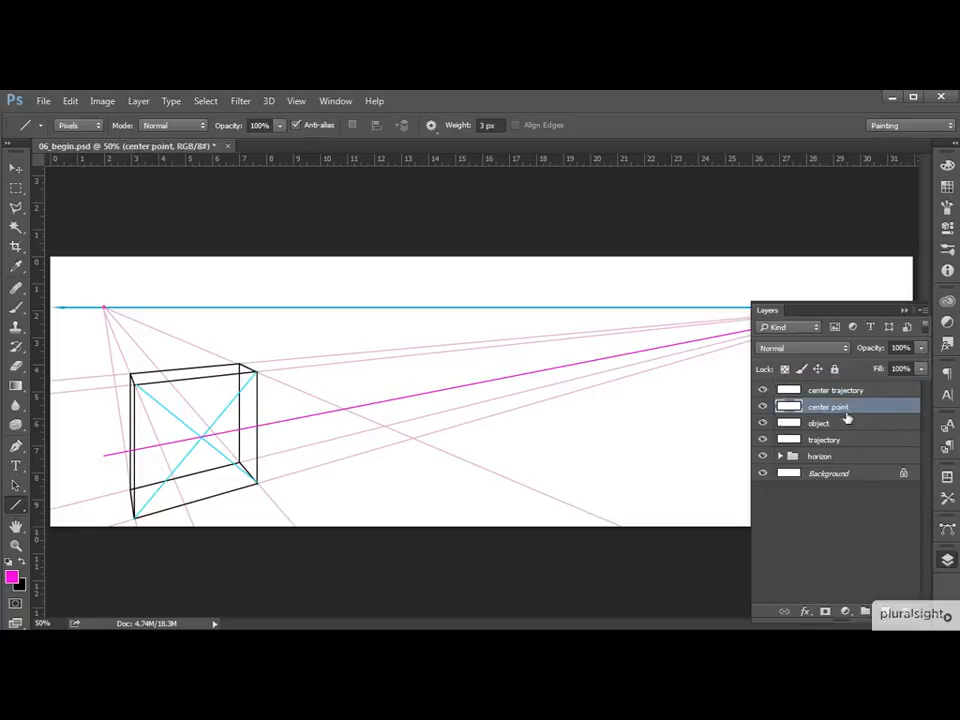
left_click(763, 391)
left_click(763, 390)
left_click(904, 311)
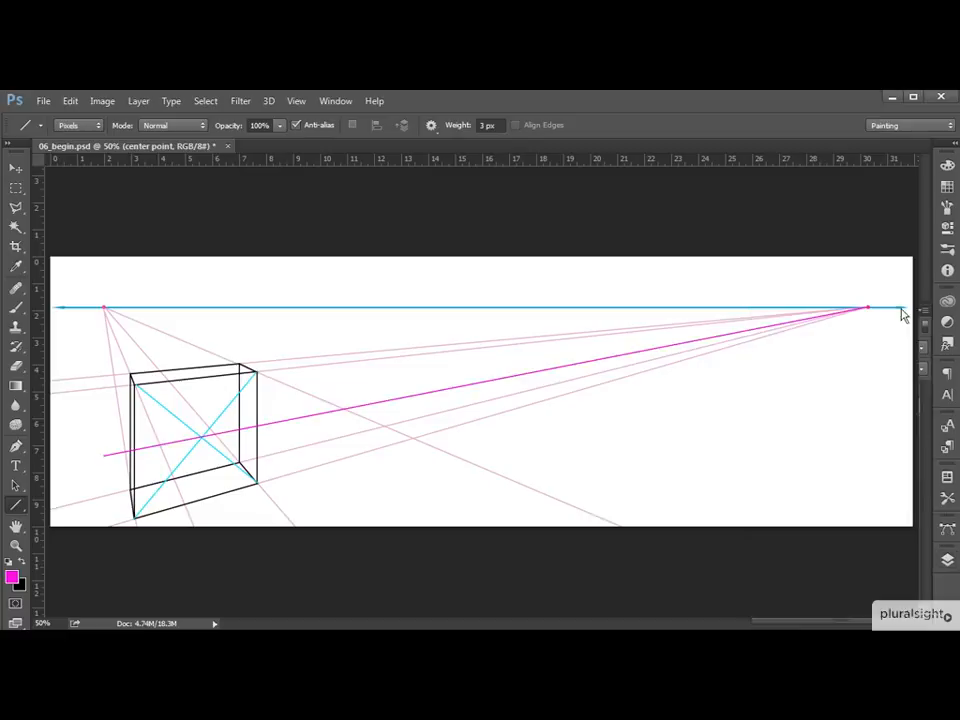
Draw a green (#15fca2) line from the front face's upper-left corner through its right edge's midpoint to the lowest perspective line.
key("ctrl+plus")
left_click_drag(435, 467, 666, 439)
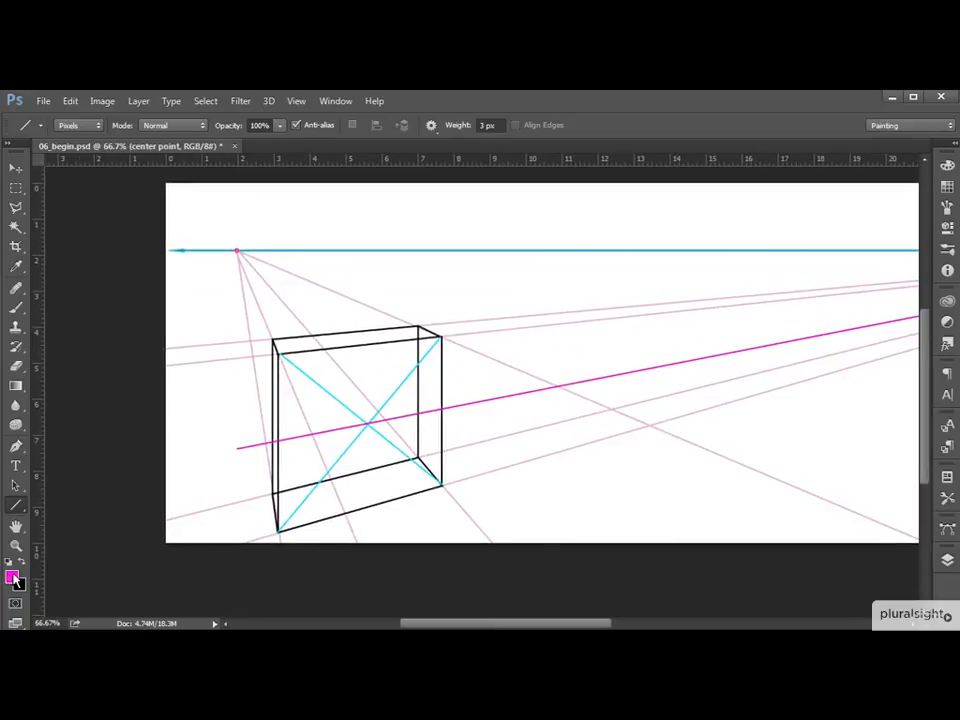
left_click(12, 577)
left_click(776, 410)
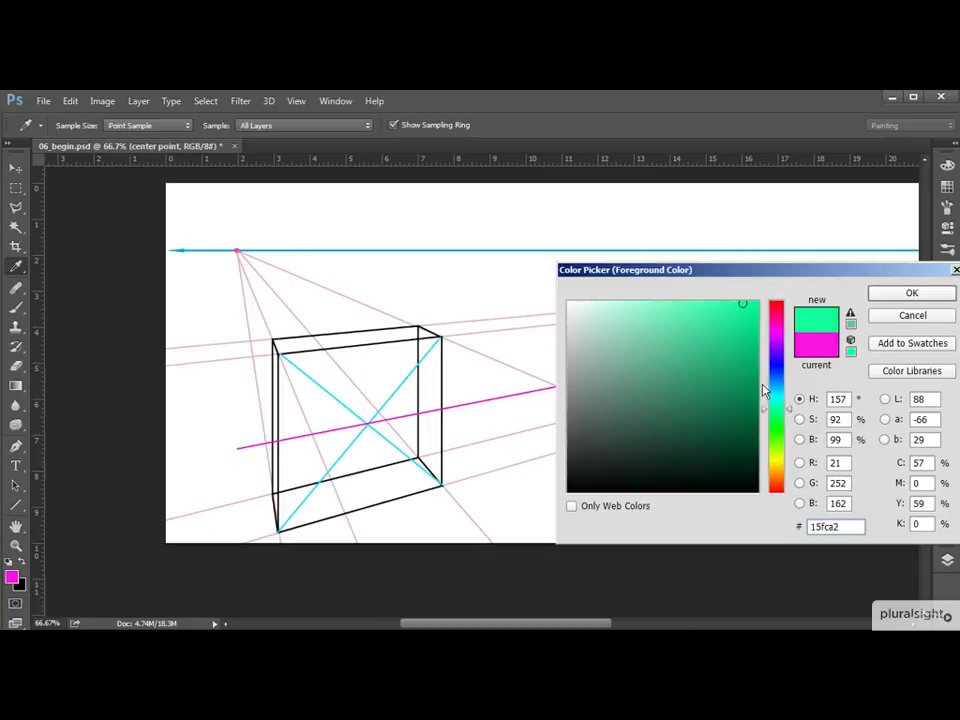
left_click(911, 293)
key("u")
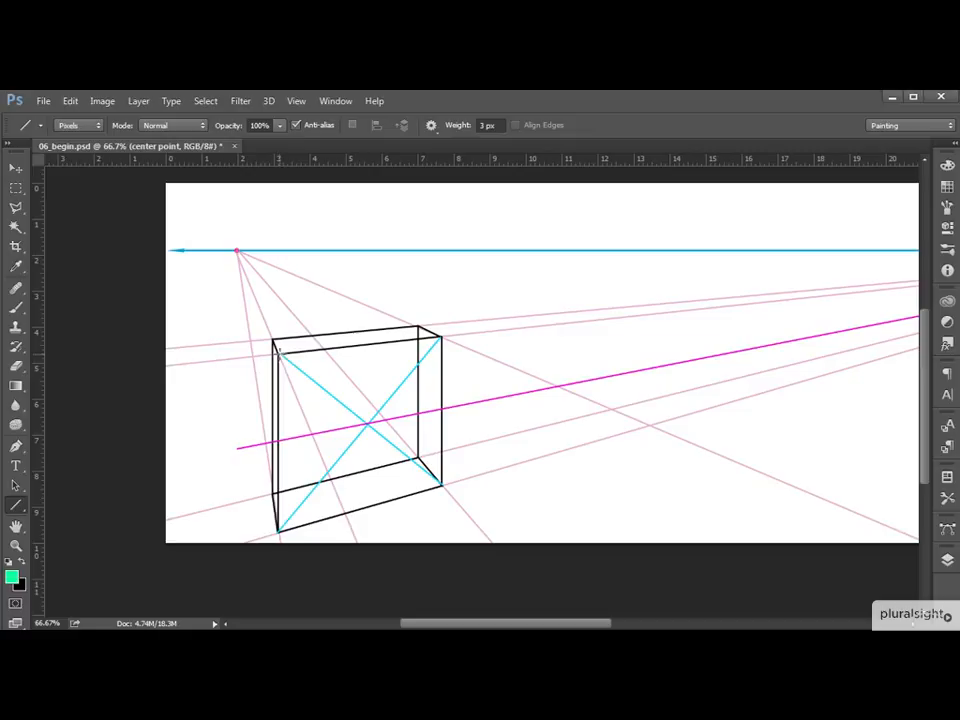
mouse_move(278, 354)
left_mouse_down()
mouse_move(503, 436)
mouse_move(580, 452)
mouse_move(569, 449)
left_mouse_up()
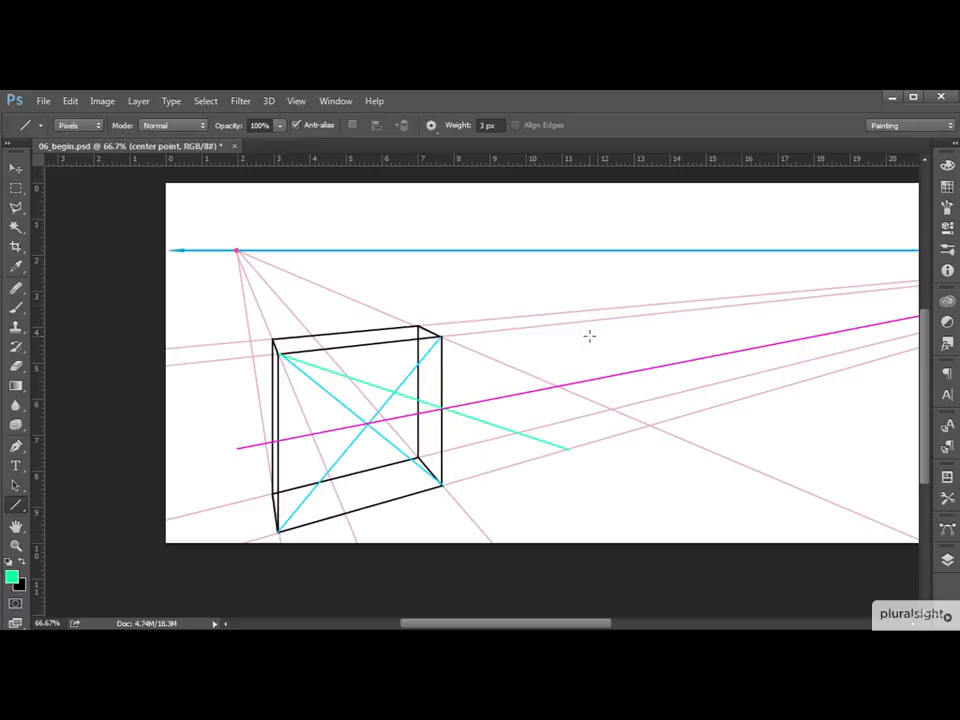
Add a new layer above the center point layer and name it "object 2".
left_click(948, 563)
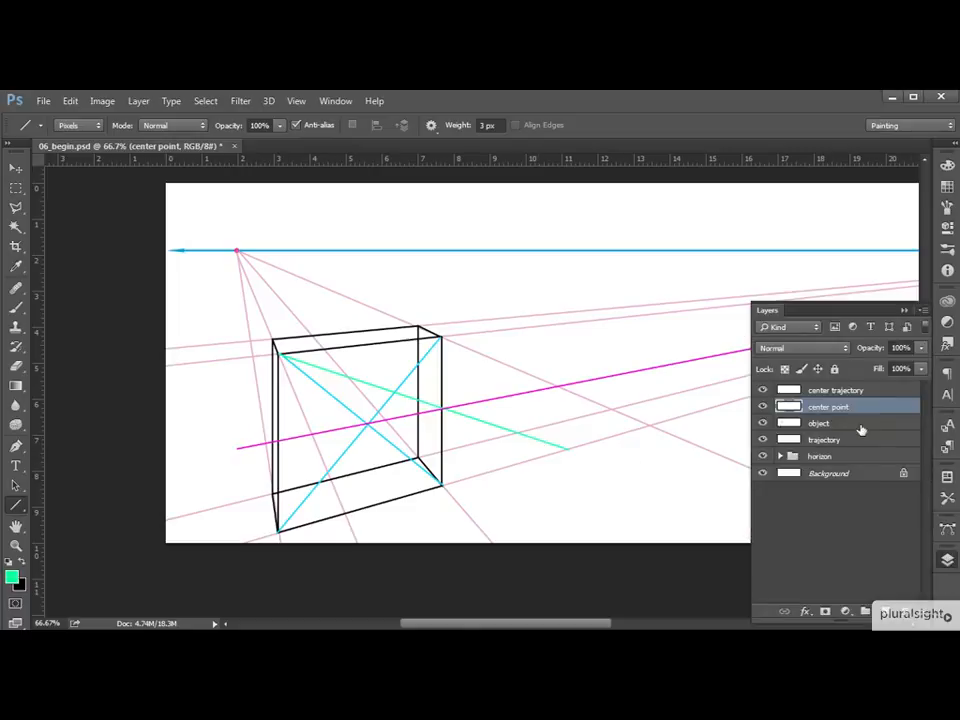
left_click(885, 611)
double_click(845, 407)
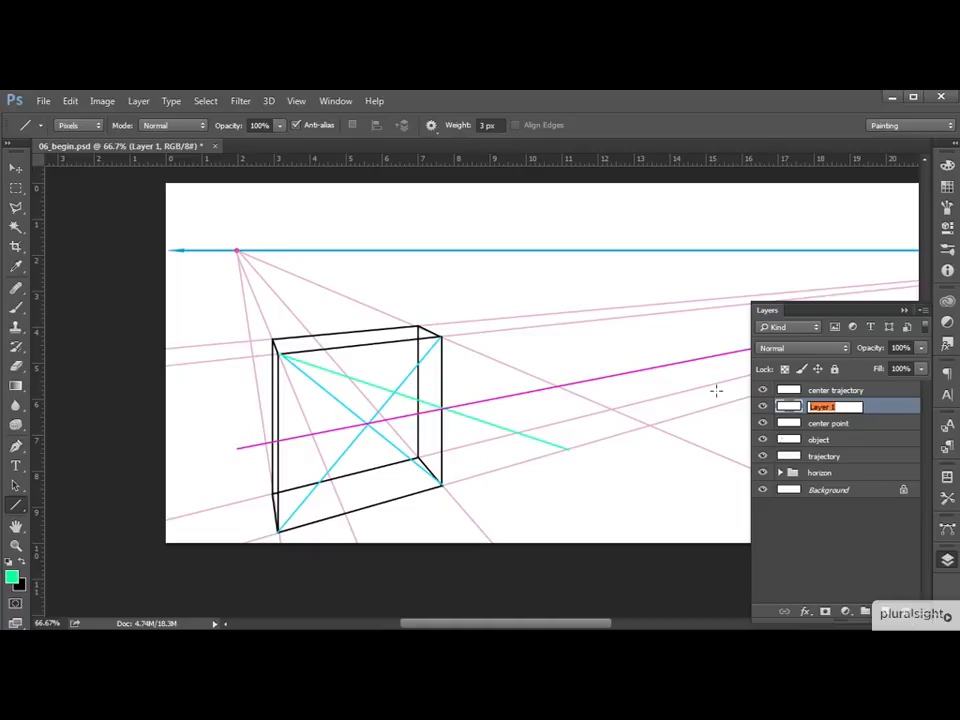
type("ct 2")
key("Return")
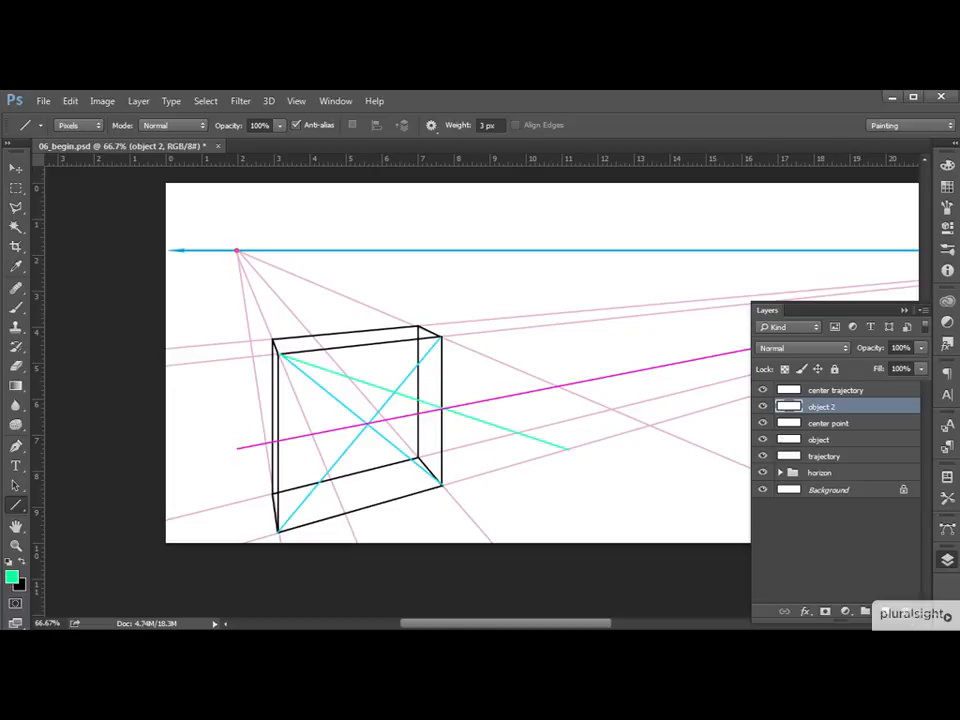
left_click(904, 311)
Draw the second box's front face in black: a vertical edge at the green line's end, plus top and bottom edges back to the first box.
key("x")
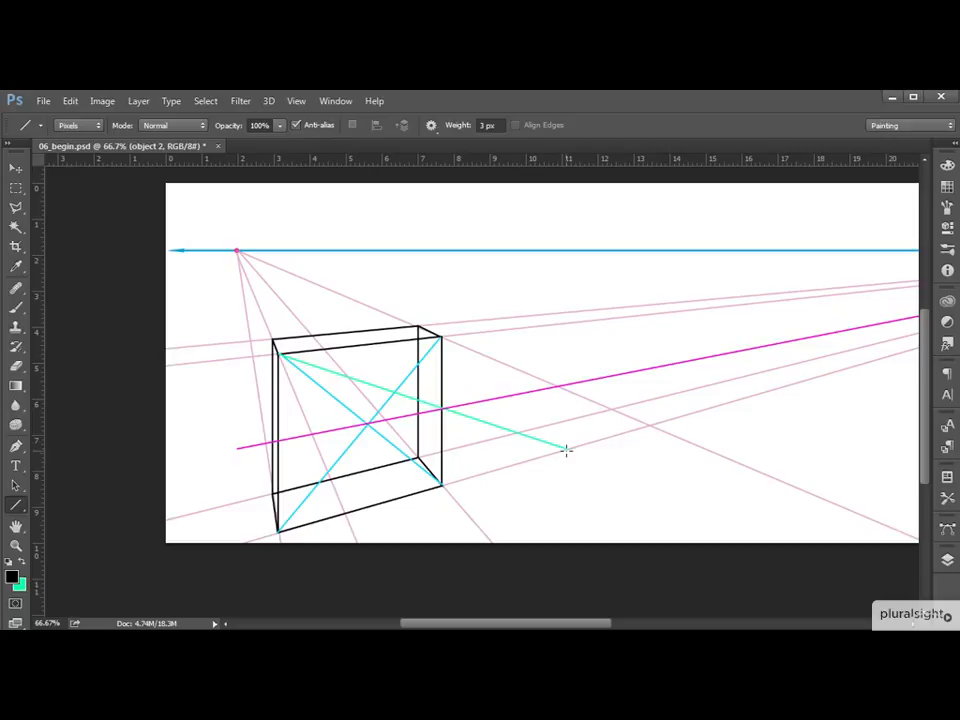
left_click_drag(567, 449, 581, 322)
left_click_drag(567, 323, 441, 331)
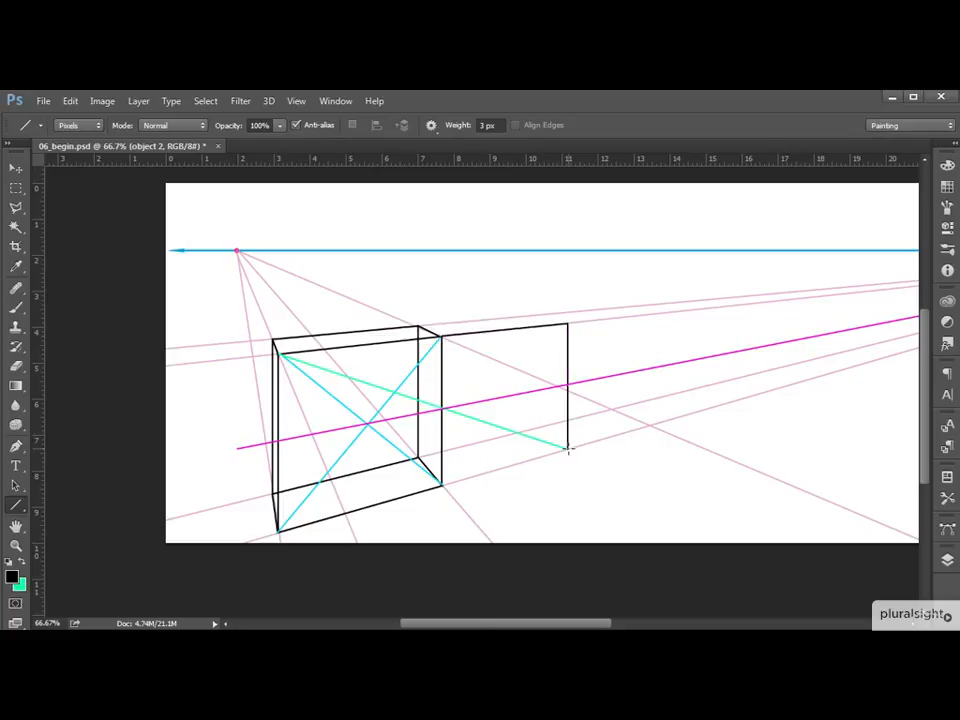
left_click_drag(567, 449, 441, 487)
On the center point layer, draw green lines from the second front face's two right corners to the left vanishing point.
left_click(948, 561)
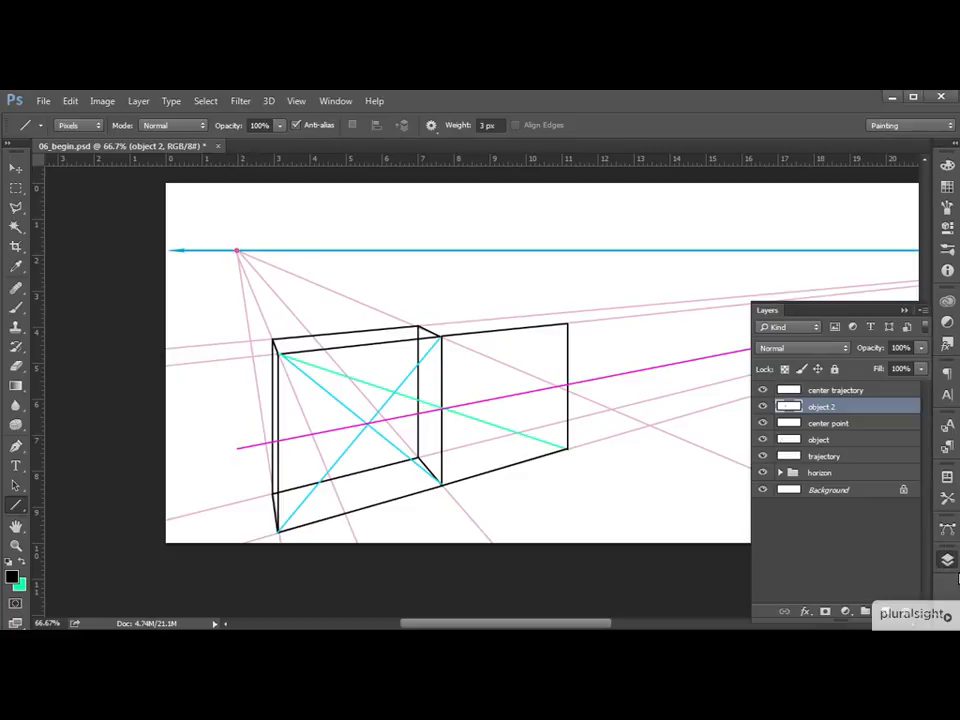
left_click(857, 425)
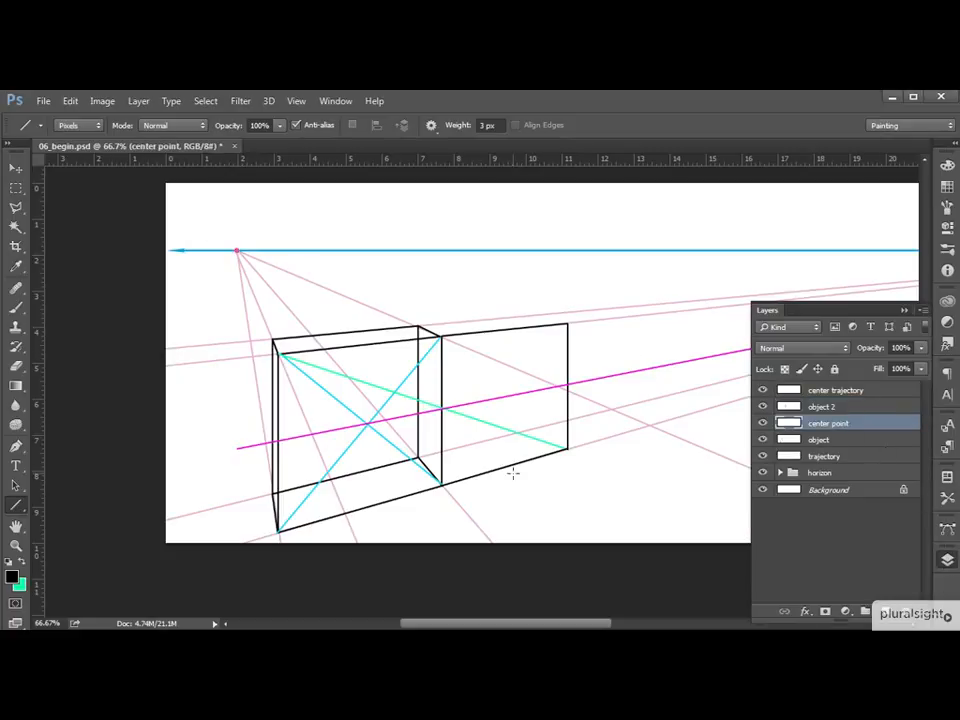
left_click(24, 563)
left_click_drag(567, 322, 237, 250)
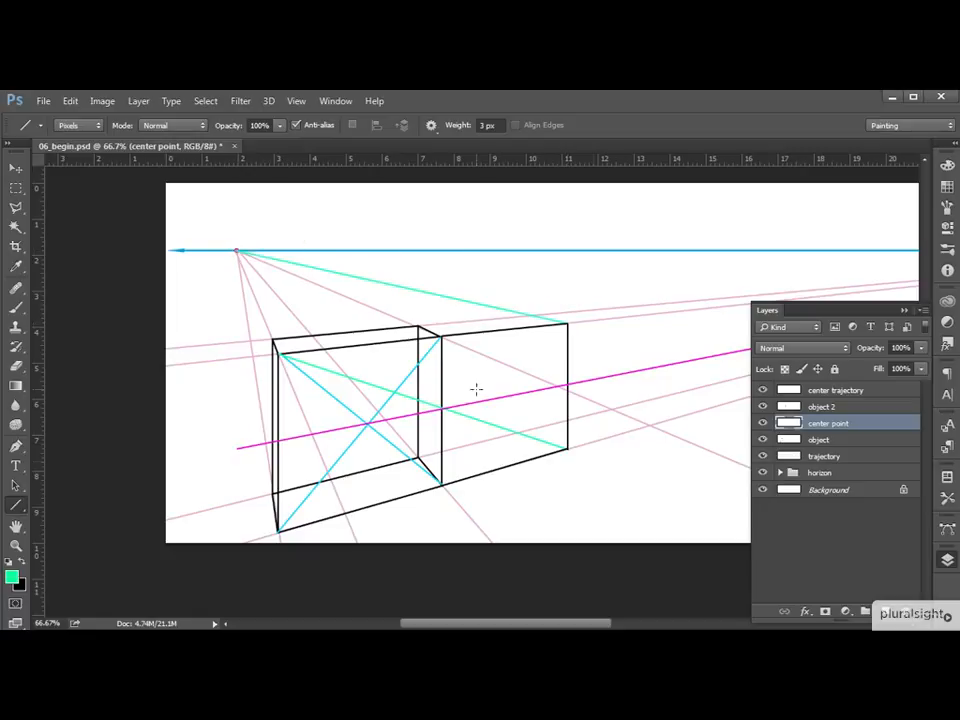
left_click_drag(567, 450, 237, 251)
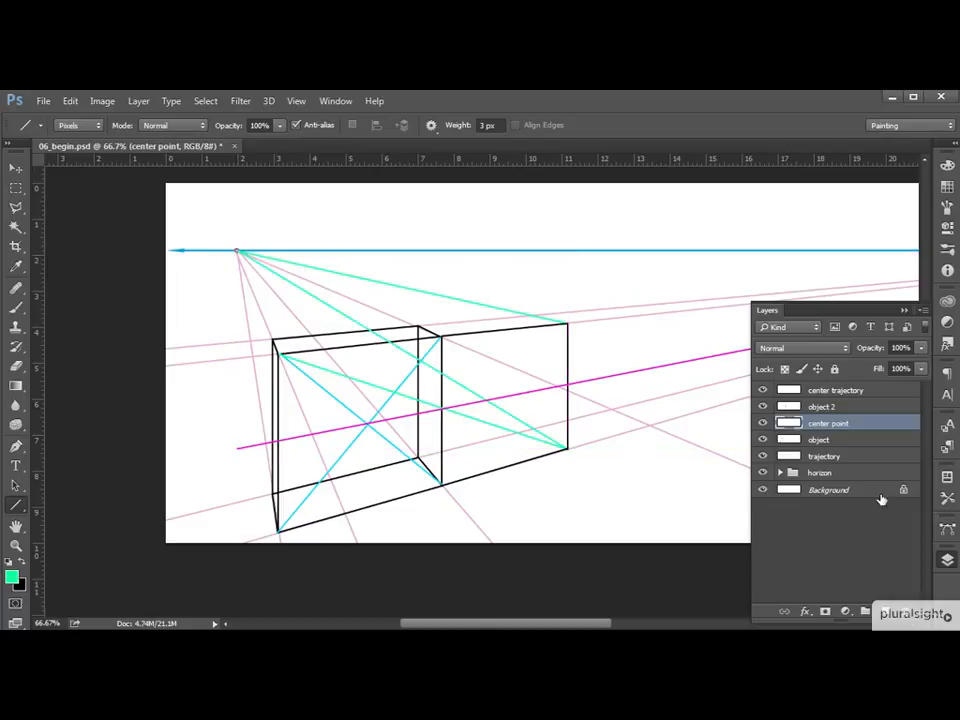
On the object 2 layer, draw the second box's right-side depth edges and its back vertical, top and bottom edges in black.
left_click(866, 407)
left_click(21, 561)
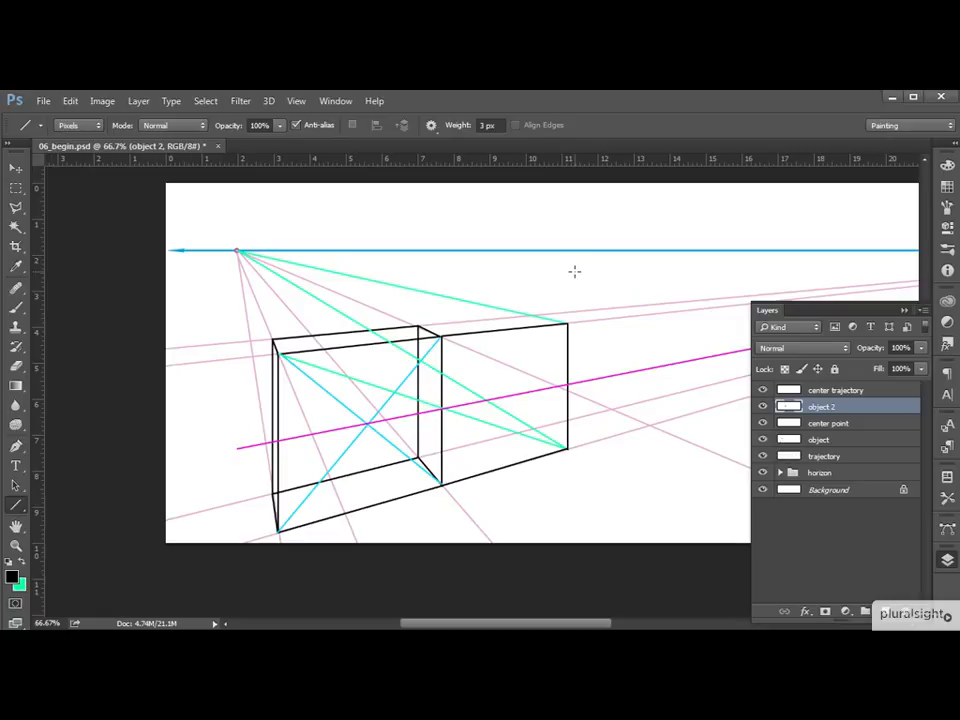
key("ctrl+plus")
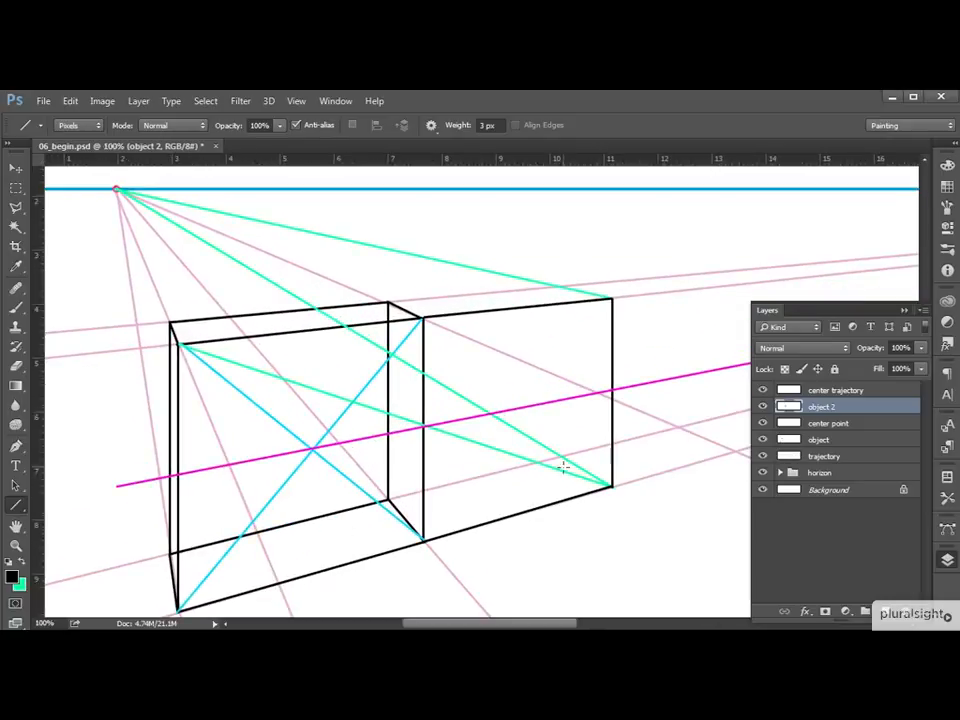
mouse_move(613, 486)
left_mouse_down()
mouse_move(568, 456)
mouse_move(446, 474)
mouse_move(388, 497)
left_mouse_up()
left_click_drag(563, 457, 562, 288)
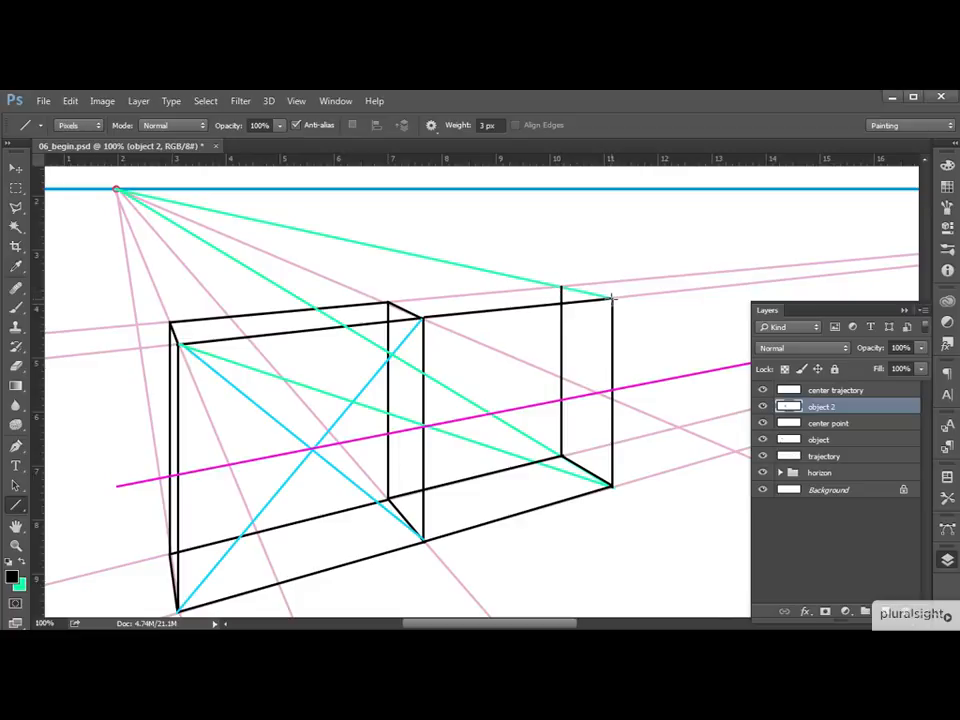
left_click_drag(614, 296, 388, 301)
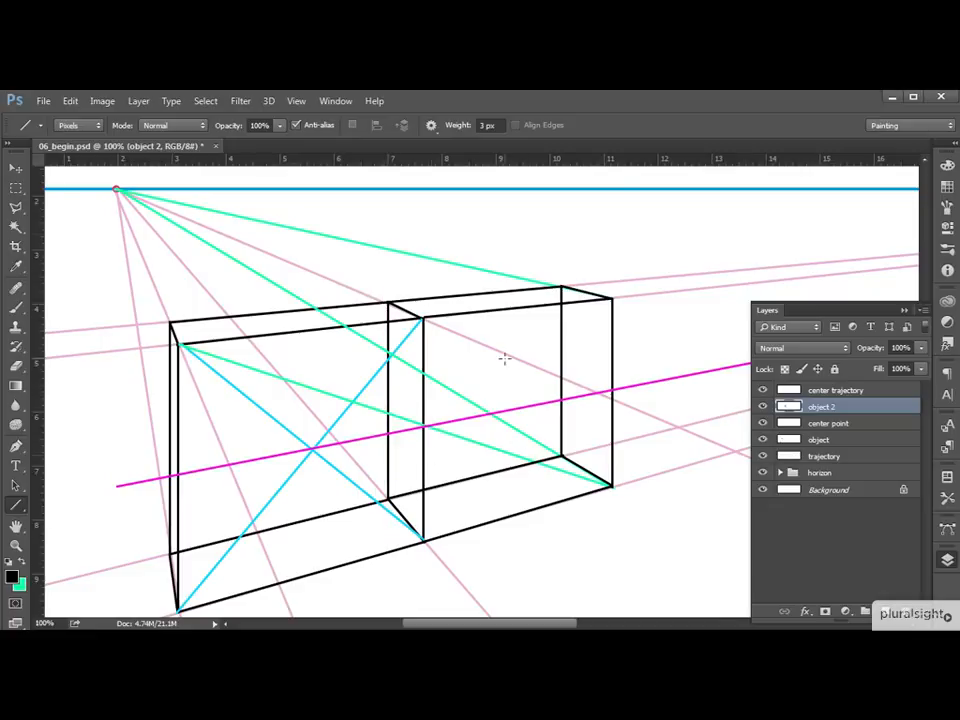
key("ctrl+minus")
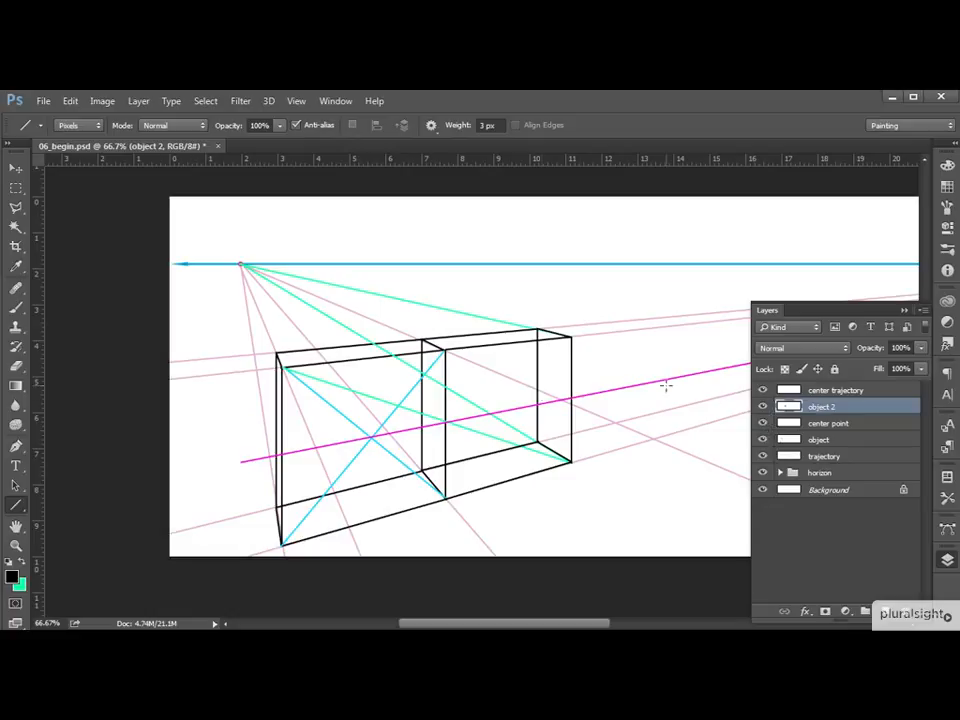
Hide the center point layer, then add a new layer above object 2 and name it "center 2".
left_click(763, 424)
left_click(763, 424)
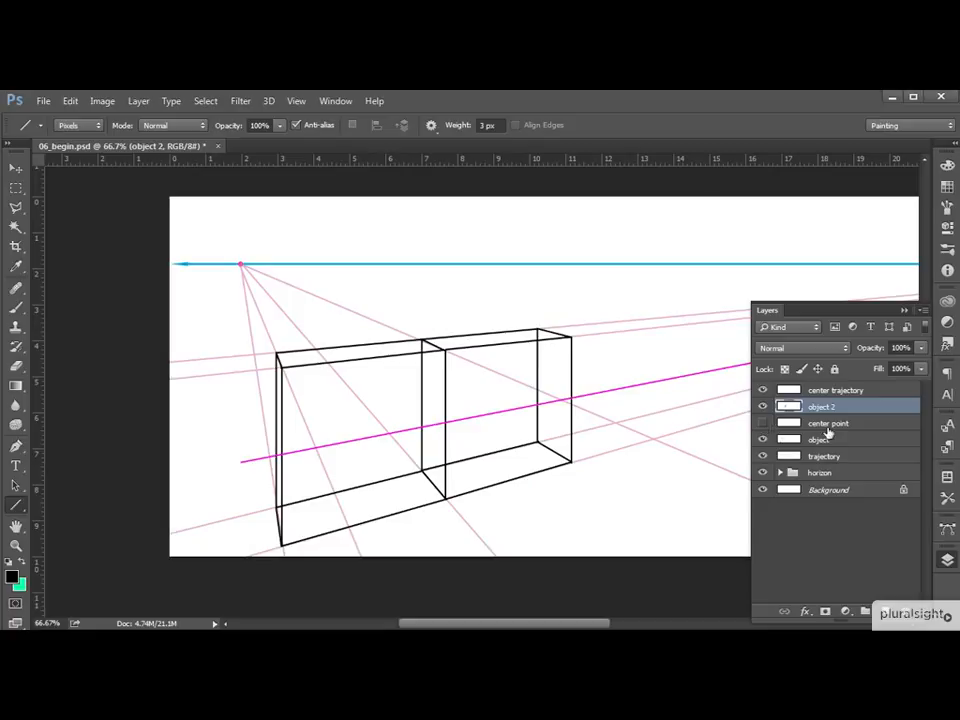
left_click(884, 611)
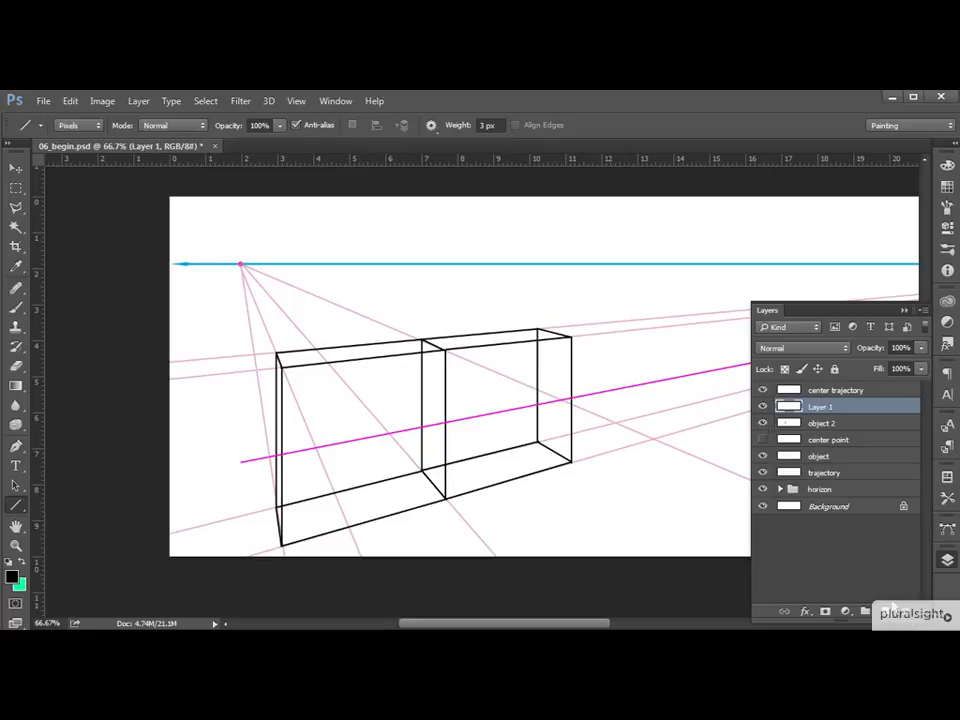
double_click(822, 407)
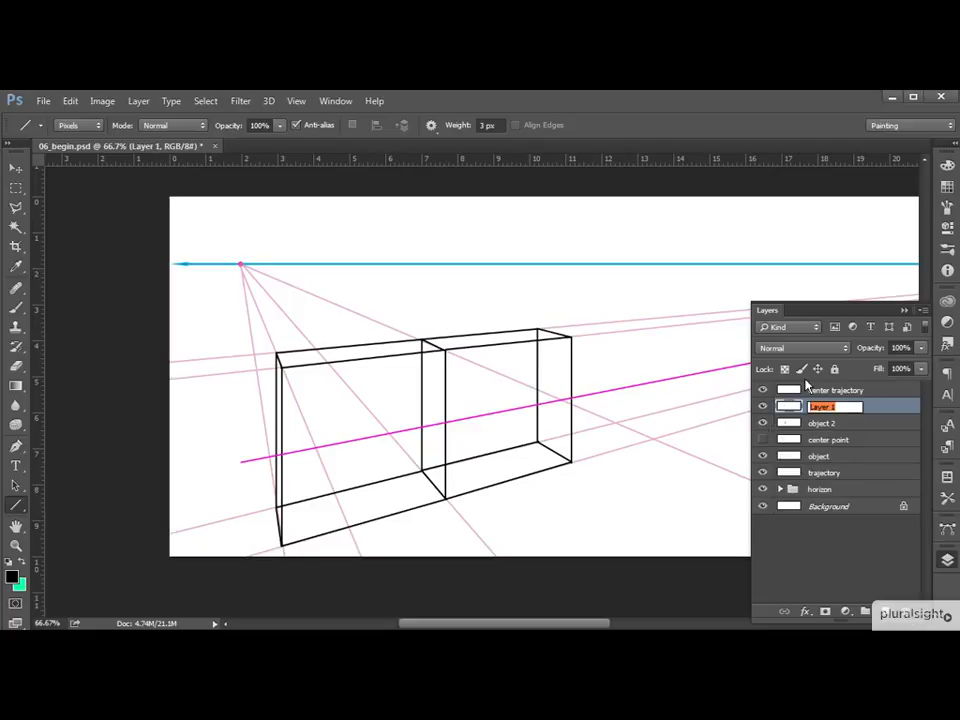
type("center 2")
key("Return")
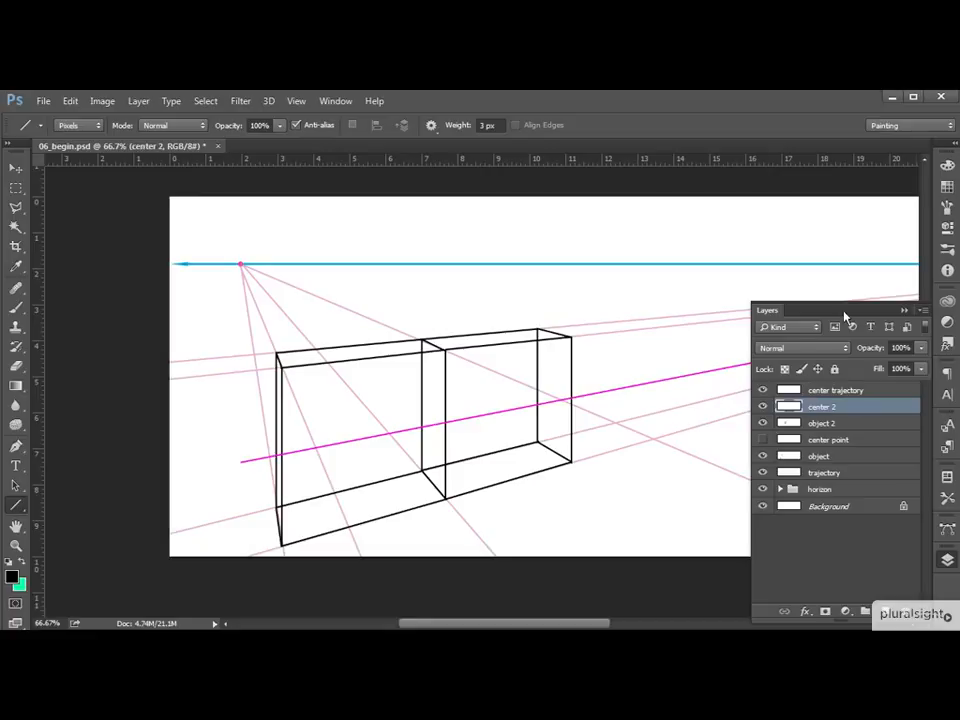
left_click(904, 310)
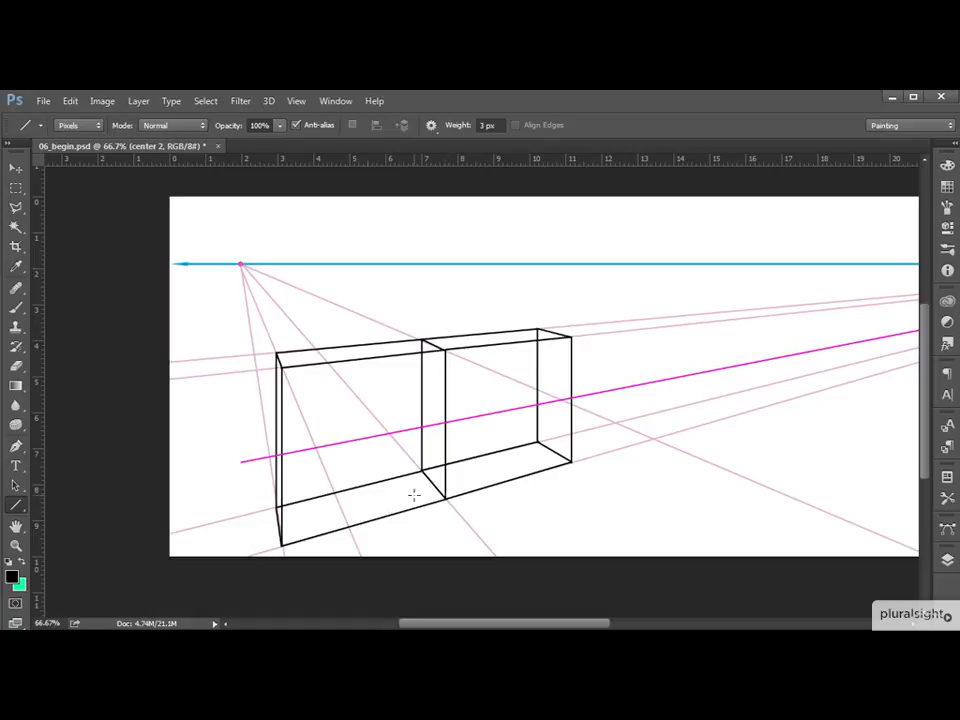
On center 2, draw the second front face's green diagonal, a vertical from its center to the top edge, and a projection to the lower guide.
left_click(21, 563)
left_click_drag(446, 497, 570, 334)
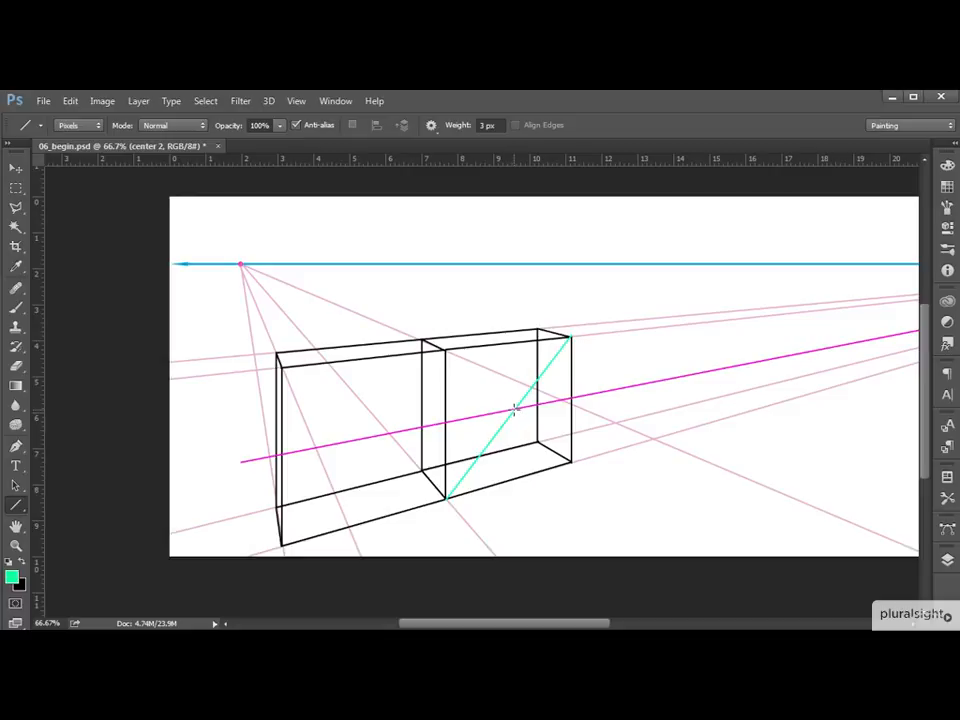
left_click_drag(513, 408, 527, 342)
left_click_drag(513, 342, 629, 449)
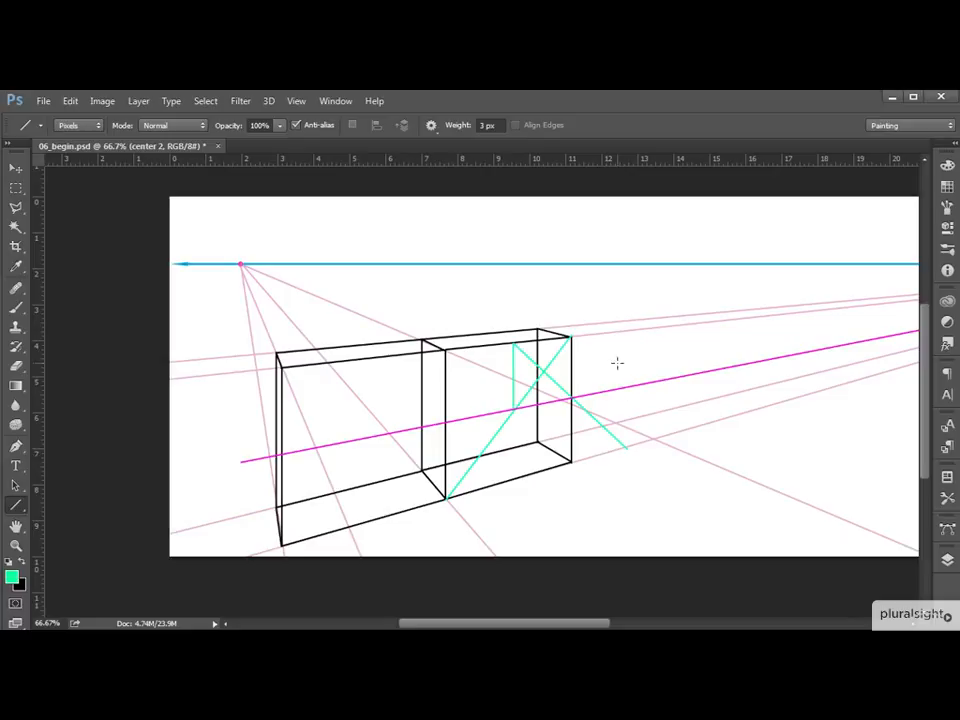
Add a new layer above center 2 and name it "object 3".
left_click(947, 560)
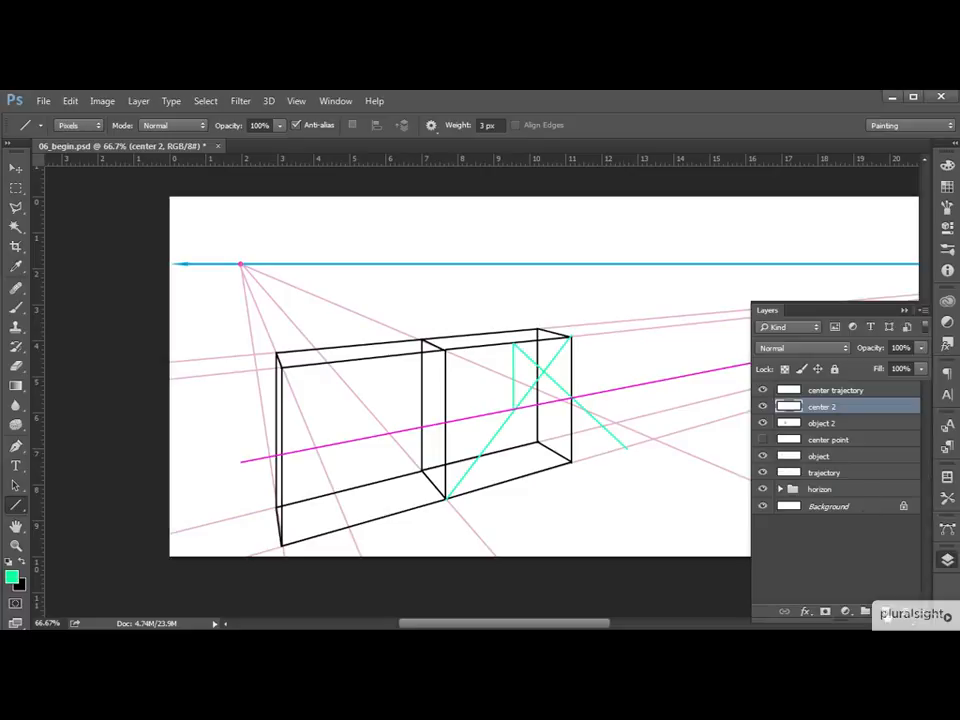
left_click(882, 612)
double_click(822, 406)
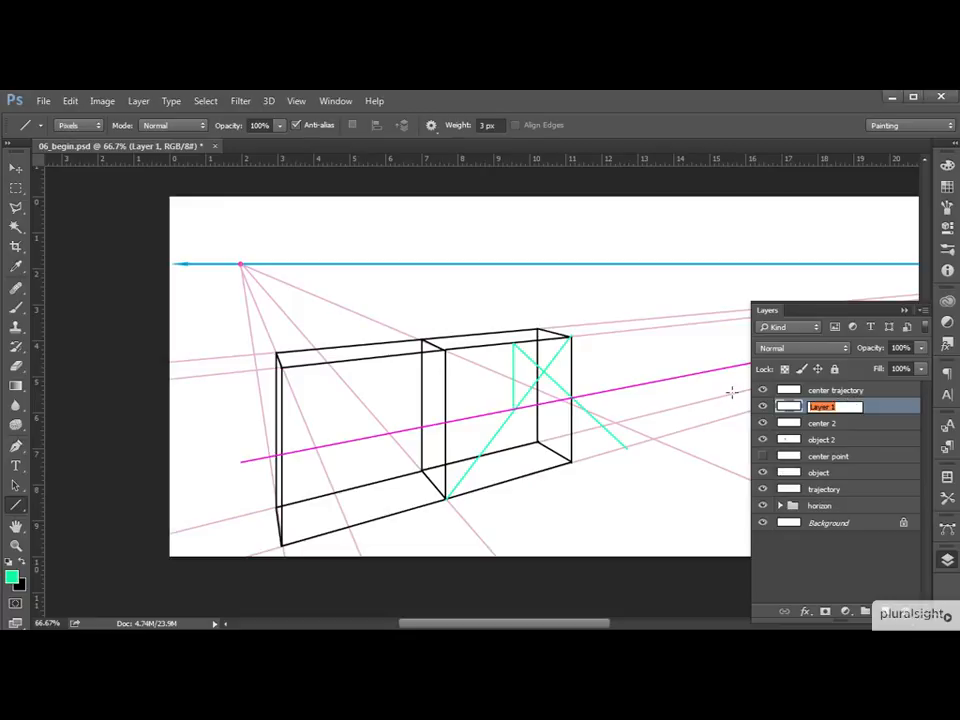
type("object 3")
key("Return")
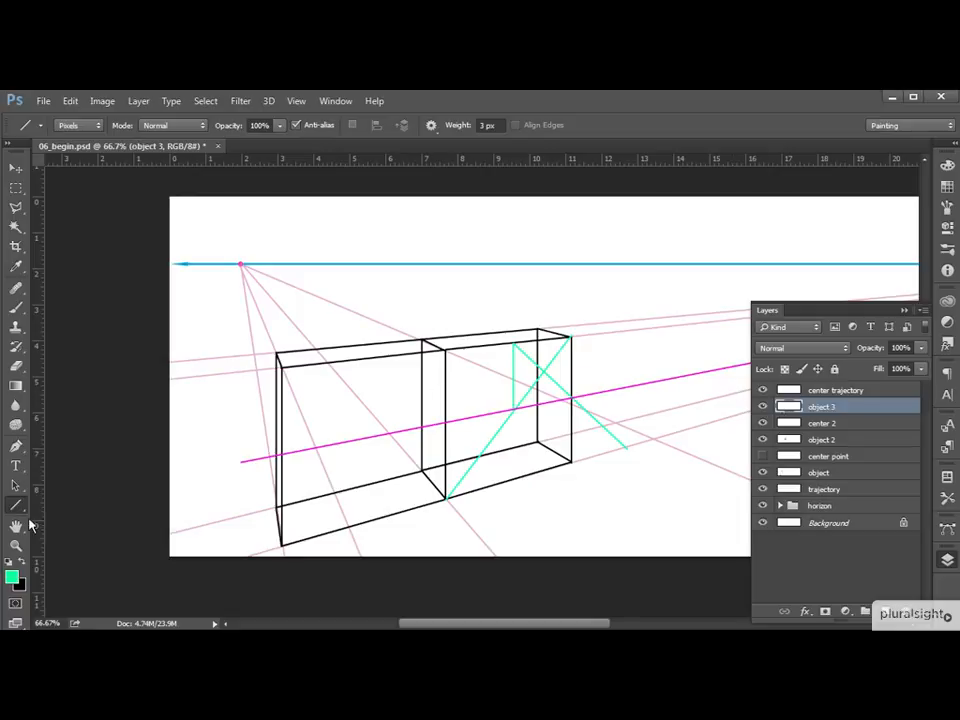
On object 3, draw a black vertical edge from the projected green diagonal's lower end up to the front face's upper guide line.
left_click(21, 564)
key("ctrl+plus")
left_click_drag(651, 377, 543, 440)
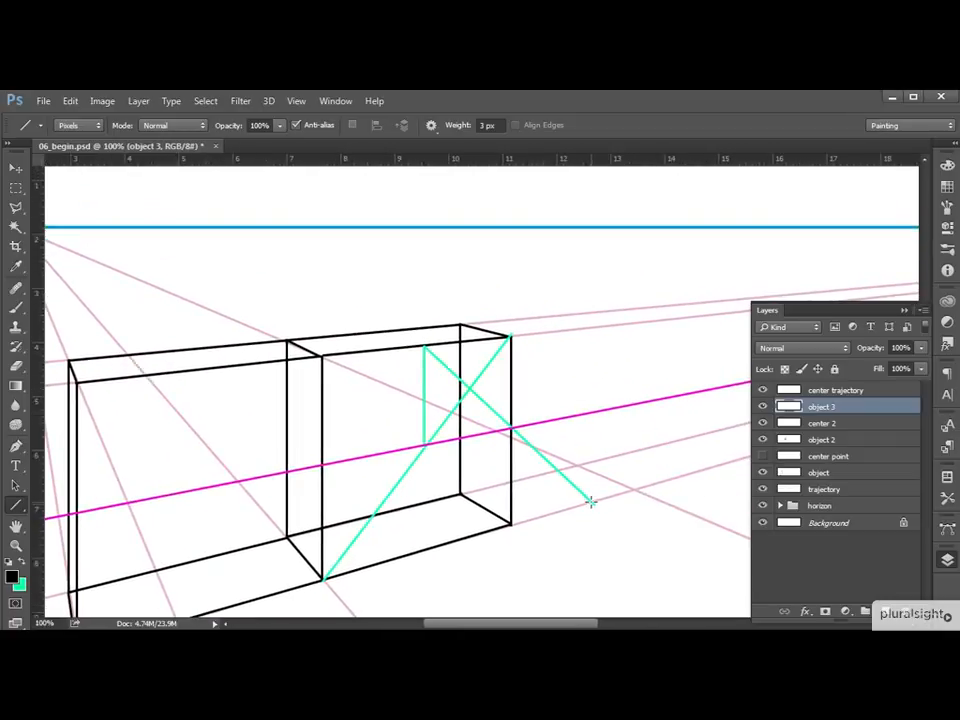
mouse_move(591, 502)
left_mouse_down()
mouse_move(591, 465)
mouse_move(570, 414)
mouse_move(614, 357)
mouse_move(600, 327)
left_mouse_up()
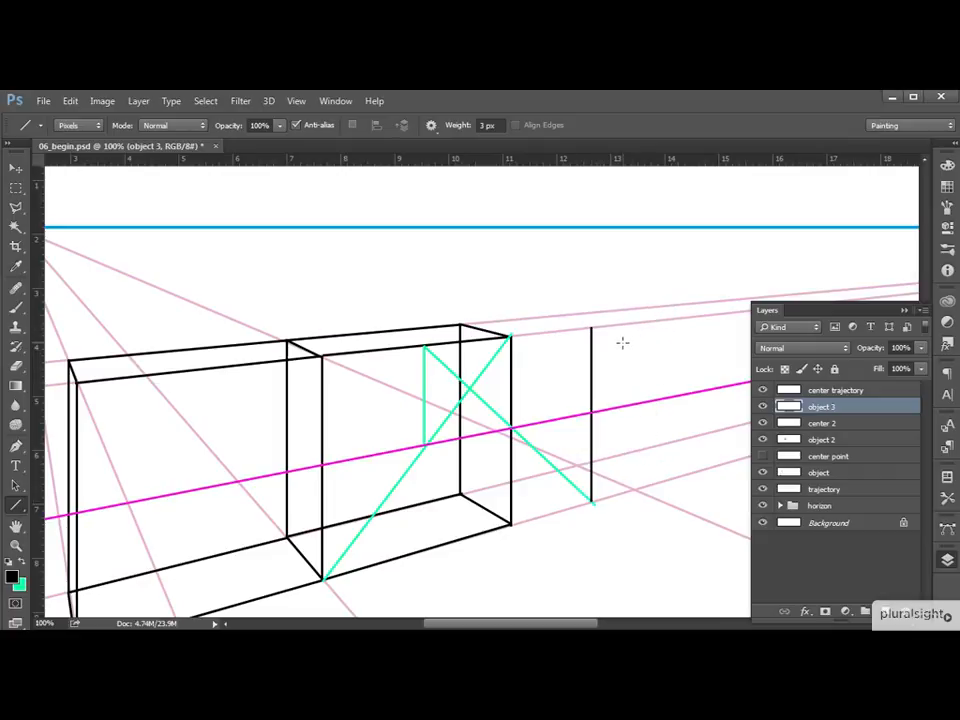
scroll(621, 388, "right", 5)
scroll(628, 390, "up", 1)
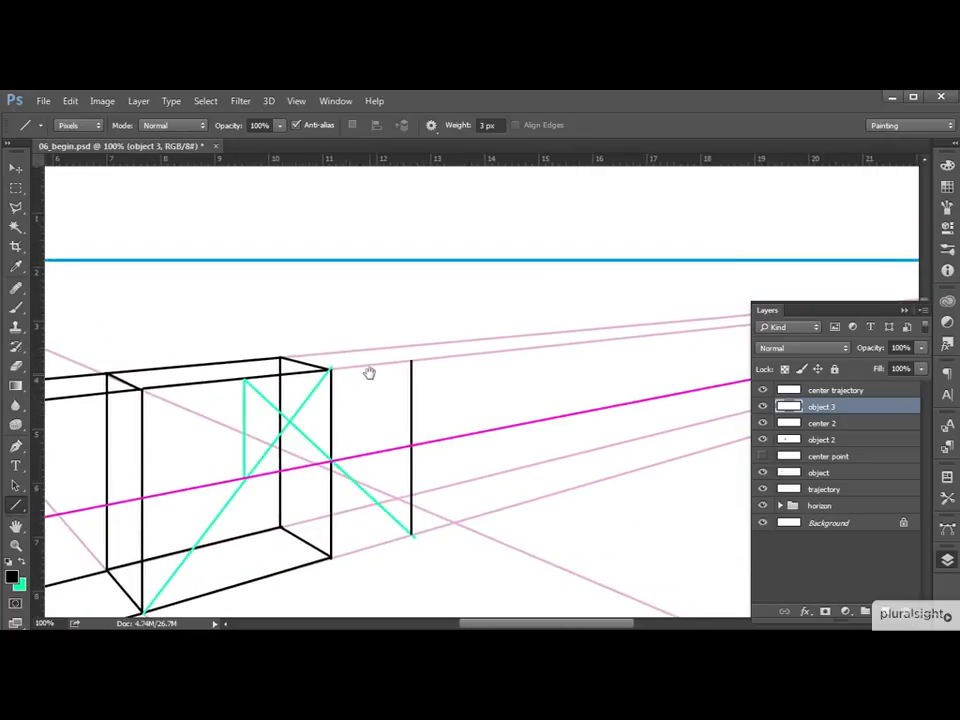
left_click_drag(373, 372, 491, 362)
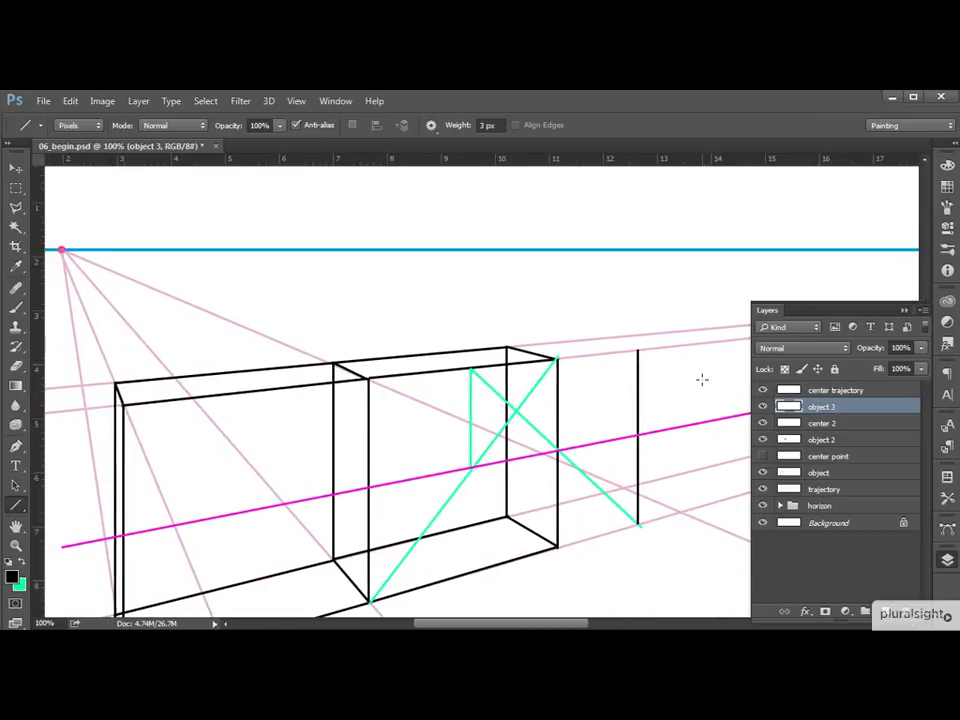
On the center 2 layer, draw green lines from the new vertical edge's top and bottom ends to the left vanishing point.
left_click(836, 424)
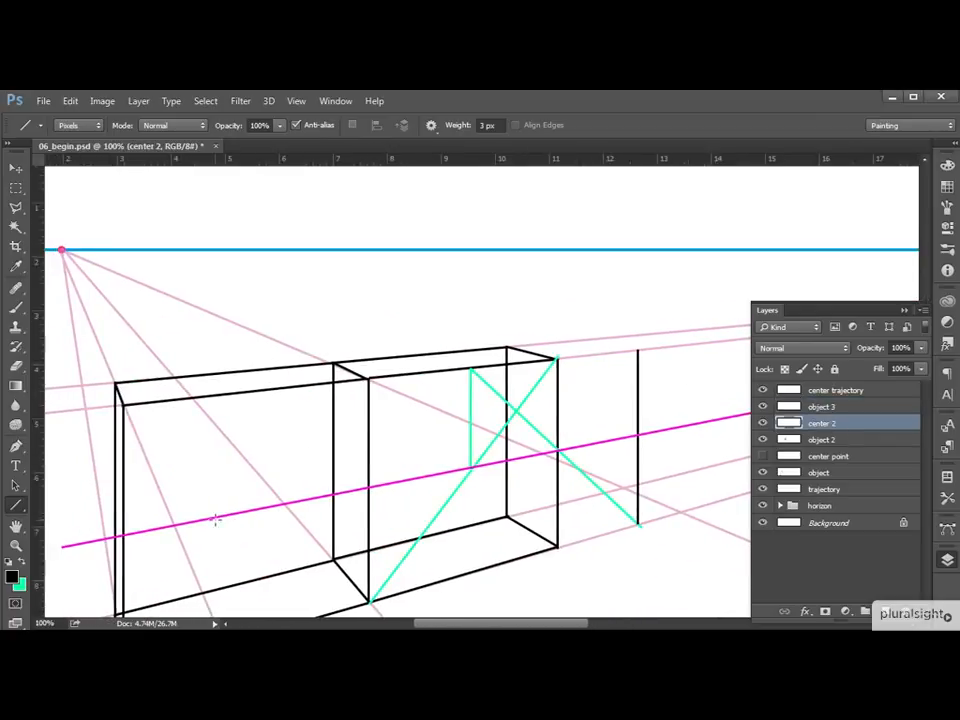
left_click(762, 424)
left_click(763, 424)
left_click(22, 564)
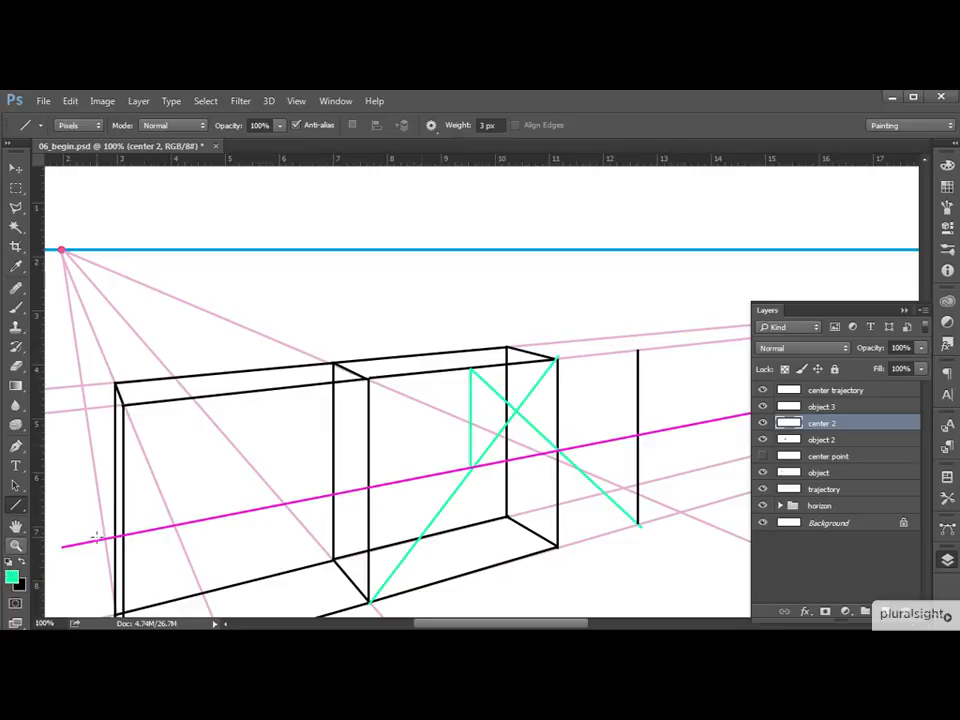
left_click_drag(637, 350, 74, 250)
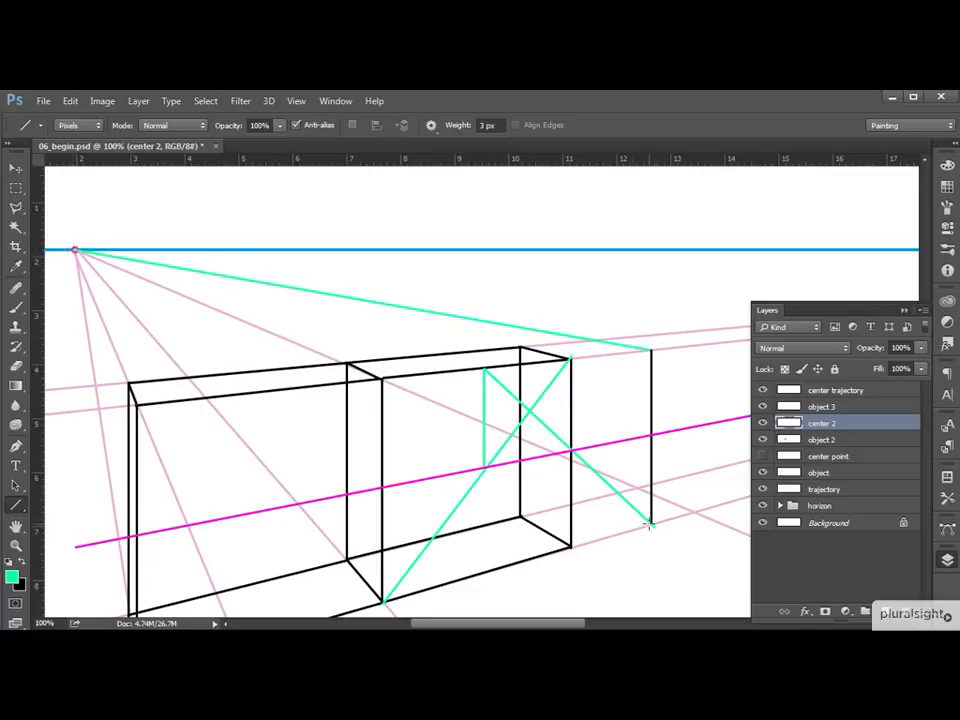
left_click_drag(650, 524, 76, 251)
left_click_drag(75, 249, 75, 249)
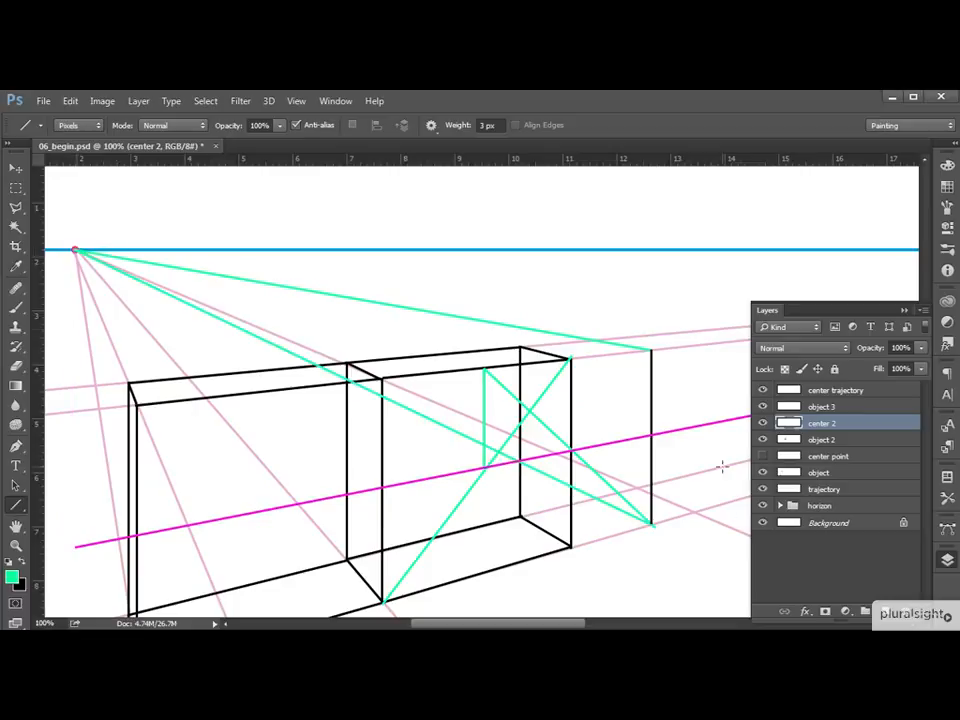
Project green diagonals from the second box's lower right corner through the new edge's midpoint to locate the third box's far edge.
left_click_drag(654, 467, 516, 495)
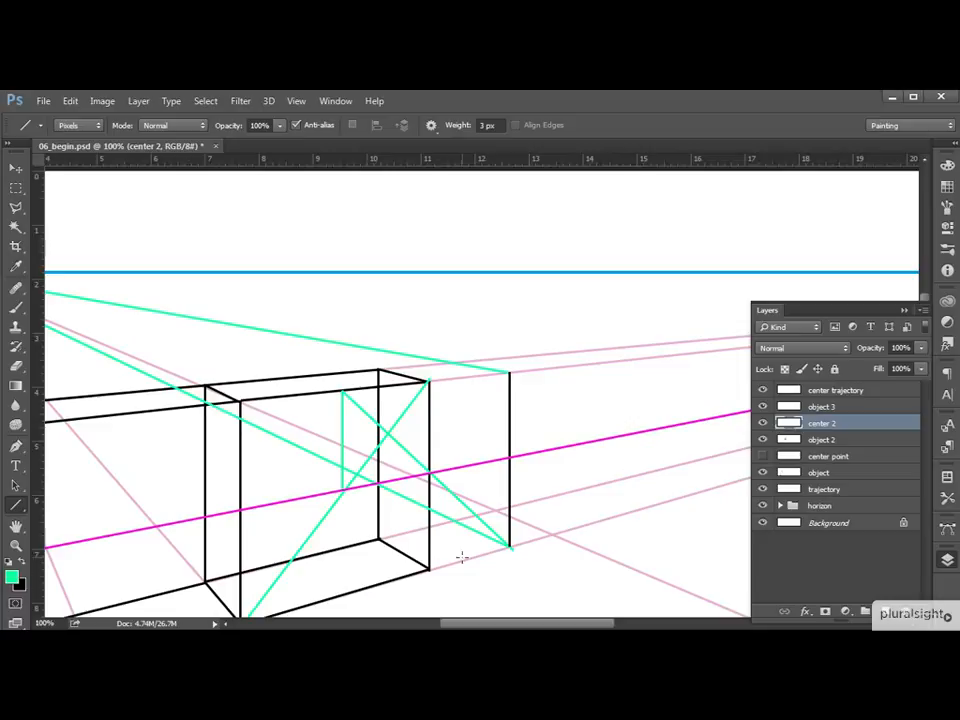
left_click_drag(583, 481, 492, 454)
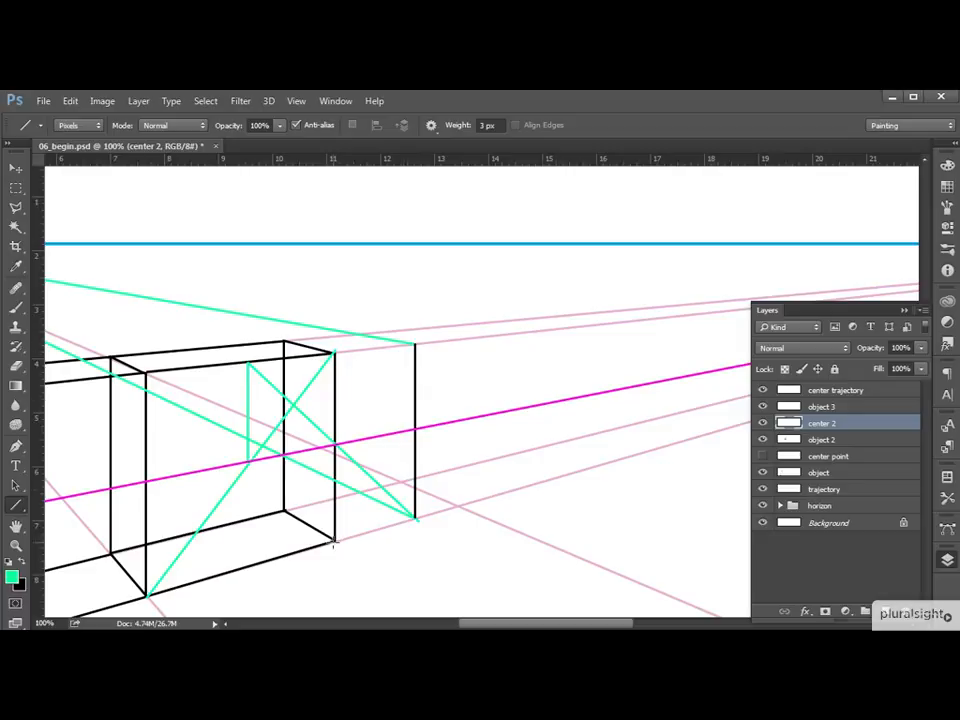
left_click_drag(336, 541, 481, 336)
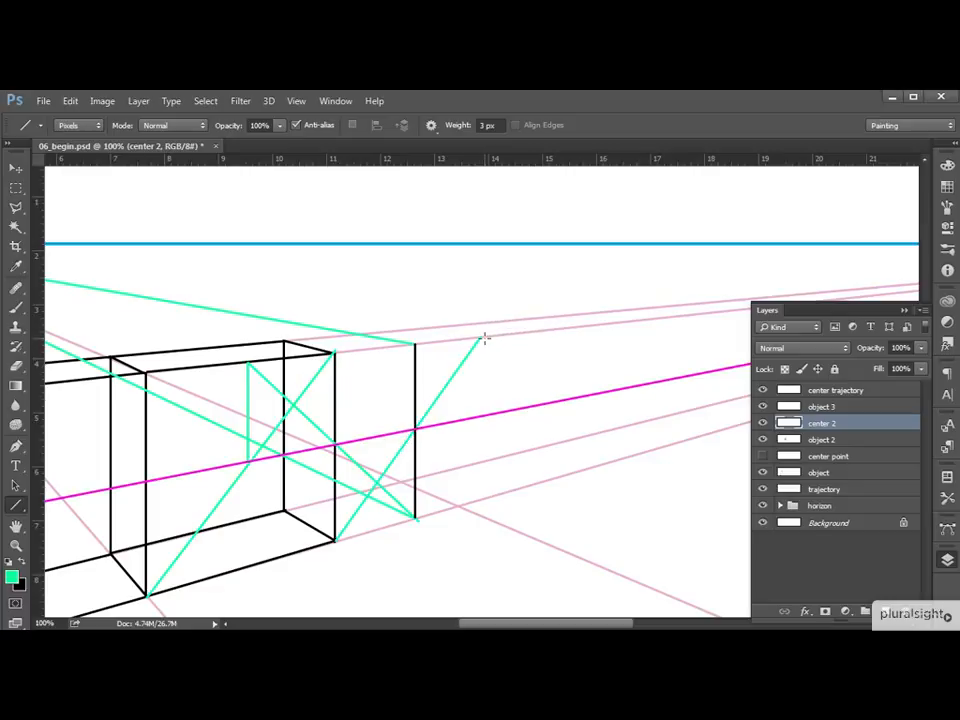
left_click_drag(481, 336, 481, 420)
left_click_drag(415, 344, 543, 486)
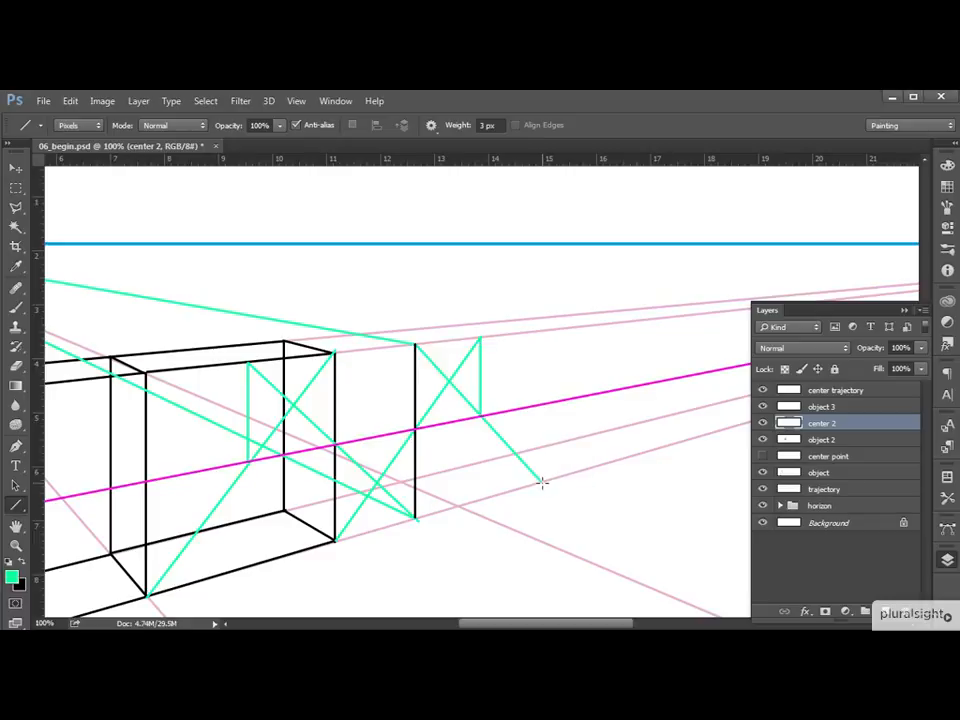
Draw the third box's far vertical in green, with green lines from its top and bottom ends to the left vanishing point.
left_click_drag(541, 482, 106, 243)
left_click_drag(692, 439, 476, 403)
left_click_drag(588, 448, 91, 210)
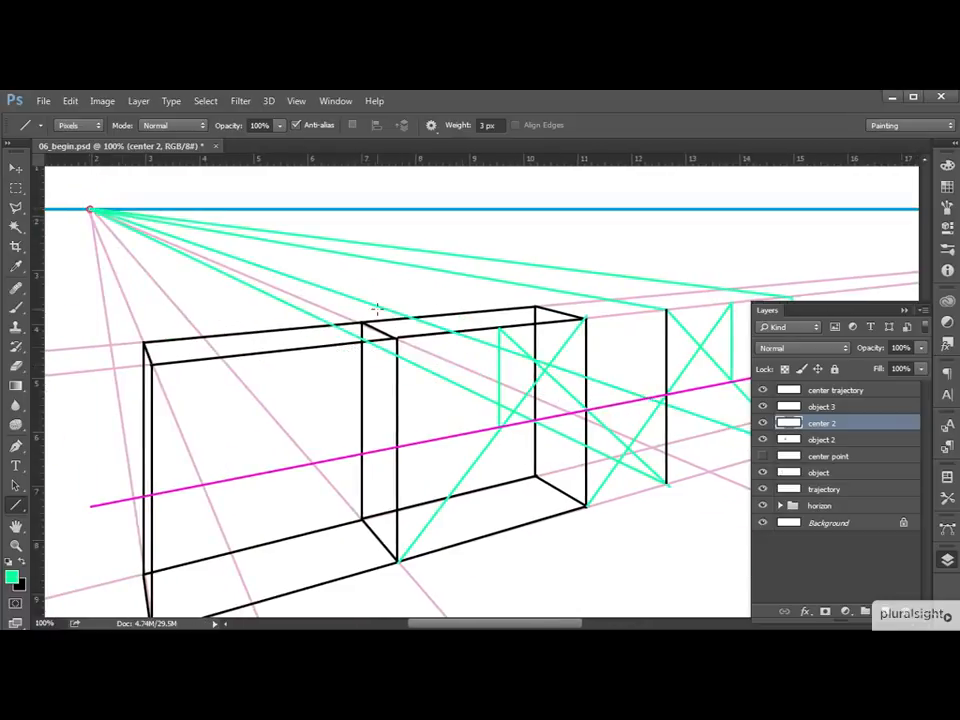
left_click_drag(616, 404, 350, 422)
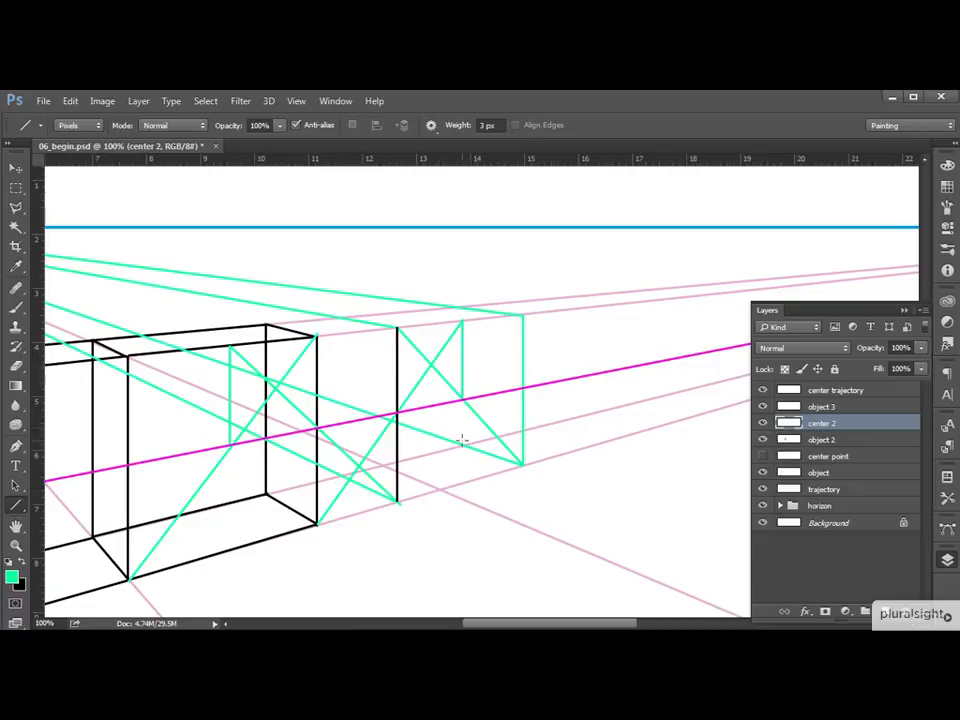
On the object 3 layer, complete the third box's front face in black with its right, top and bottom edges.
left_click(837, 406)
key("x")
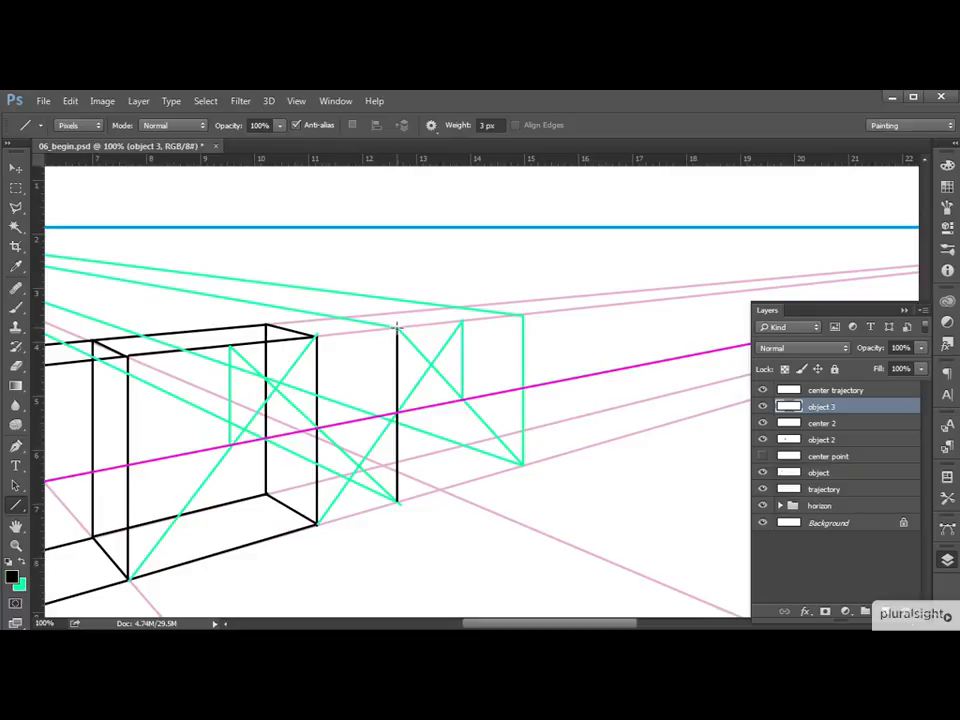
left_click_drag(398, 326, 397, 500)
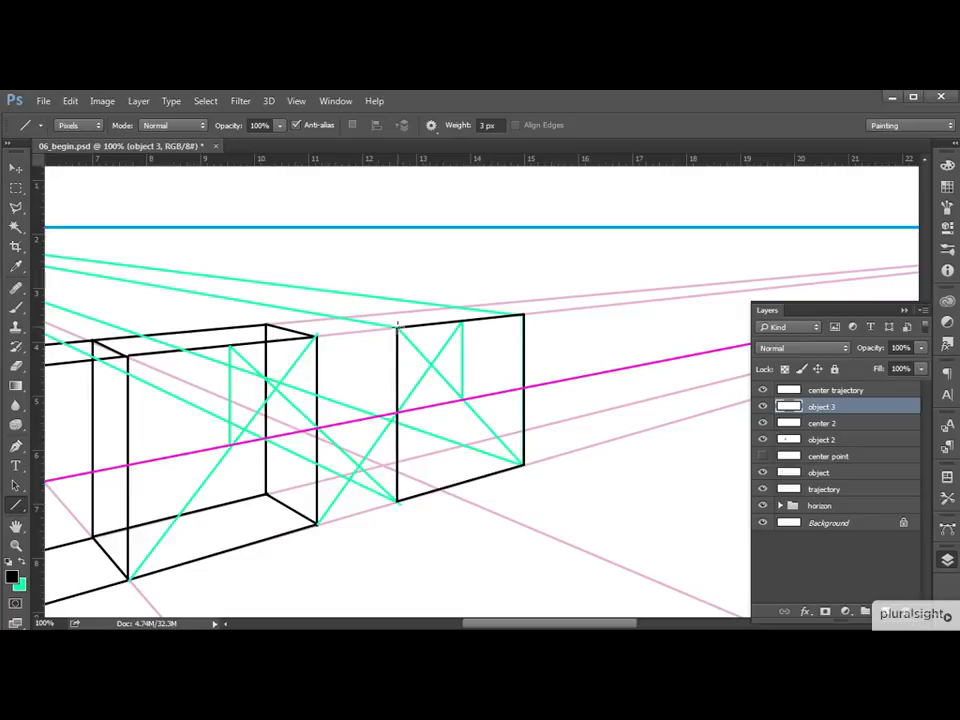
left_click_drag(397, 327, 524, 313)
Draw the third box's depth edges and its back vertical, top and bottom edges in black along the guide lines.
left_click_drag(457, 307, 523, 465)
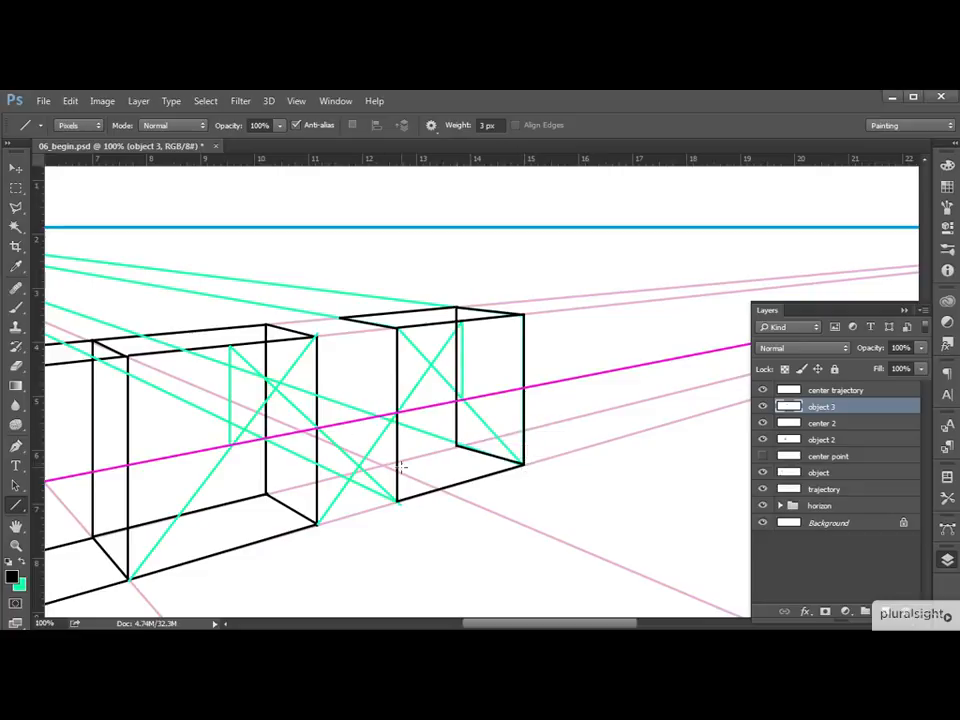
left_click_drag(457, 447, 398, 502)
left_click_drag(342, 478, 342, 318)
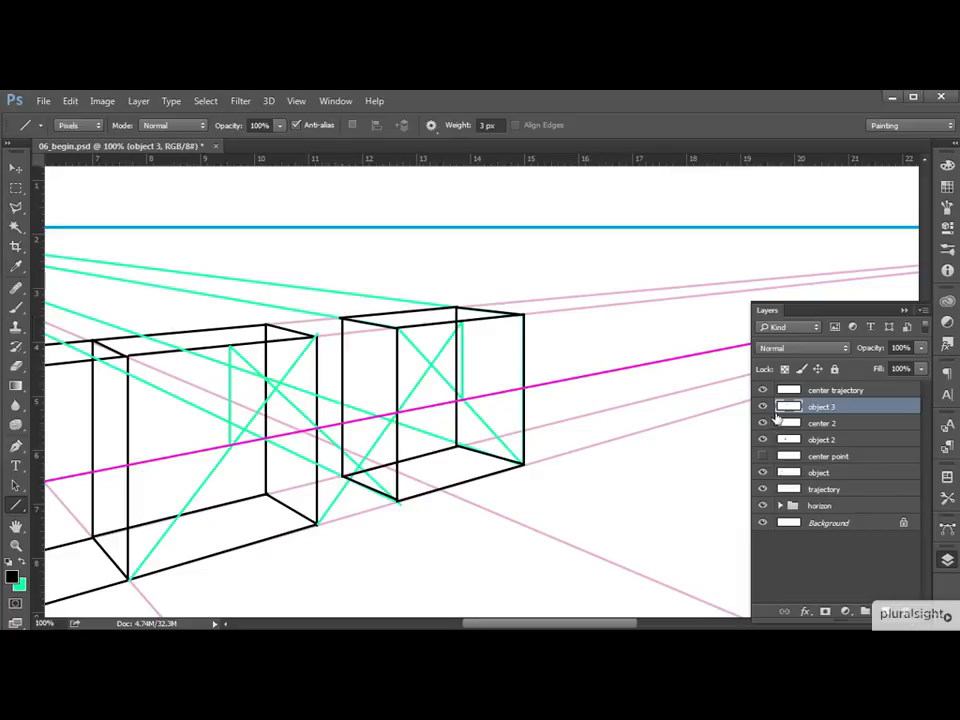
Hide the center 2 layer and check the spacing of the three boxes across the whole drawing.
left_click(763, 423)
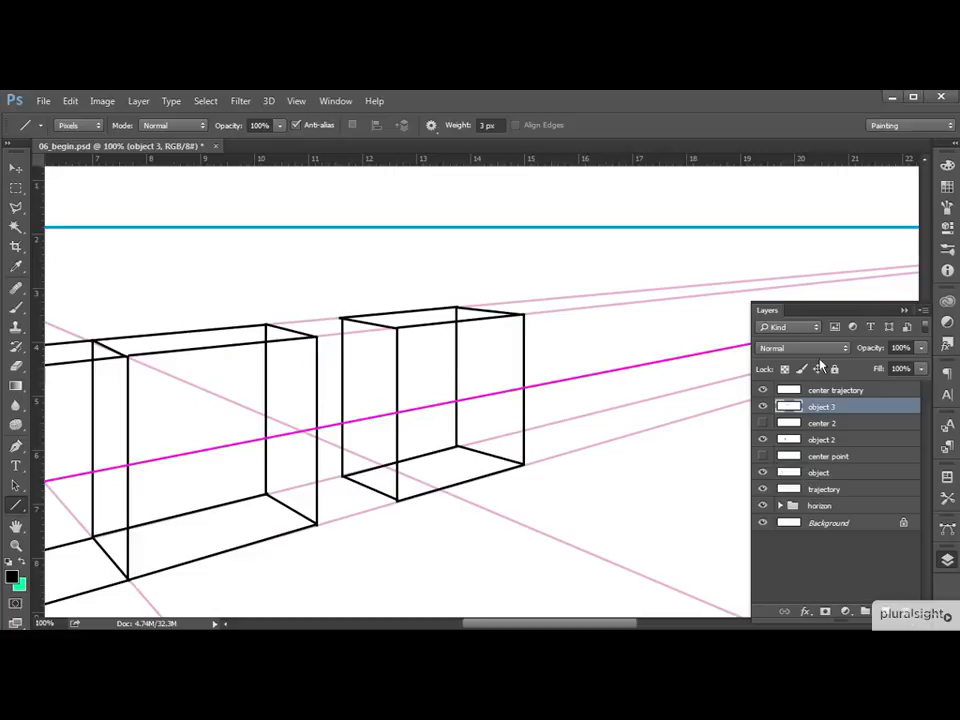
key("ctrl+minus")
key("ctrl+minus")
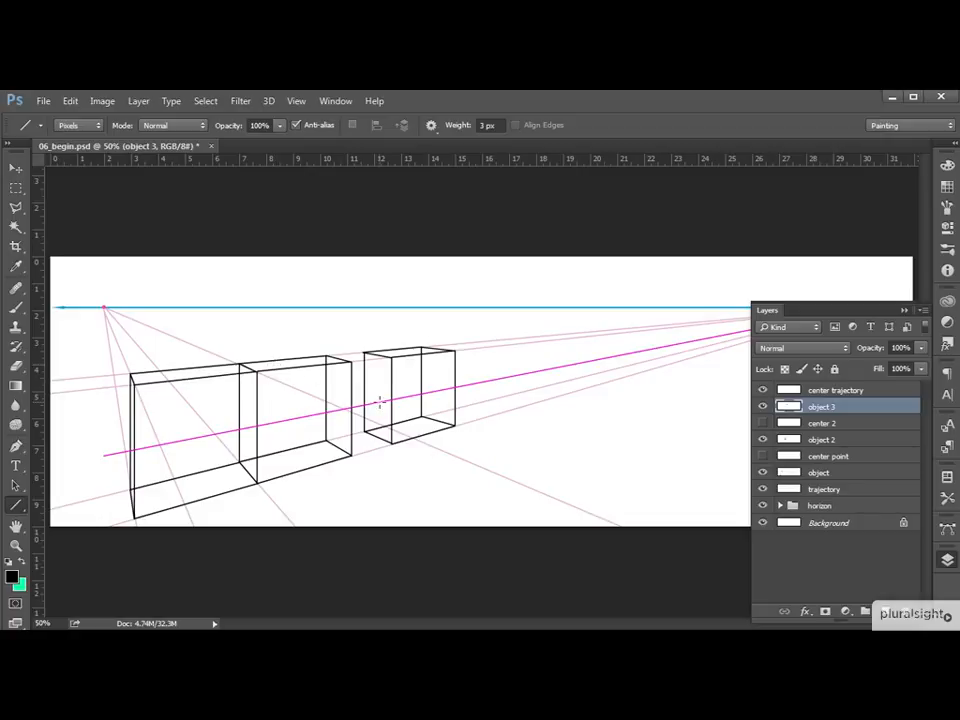
key("ctrl+plus")
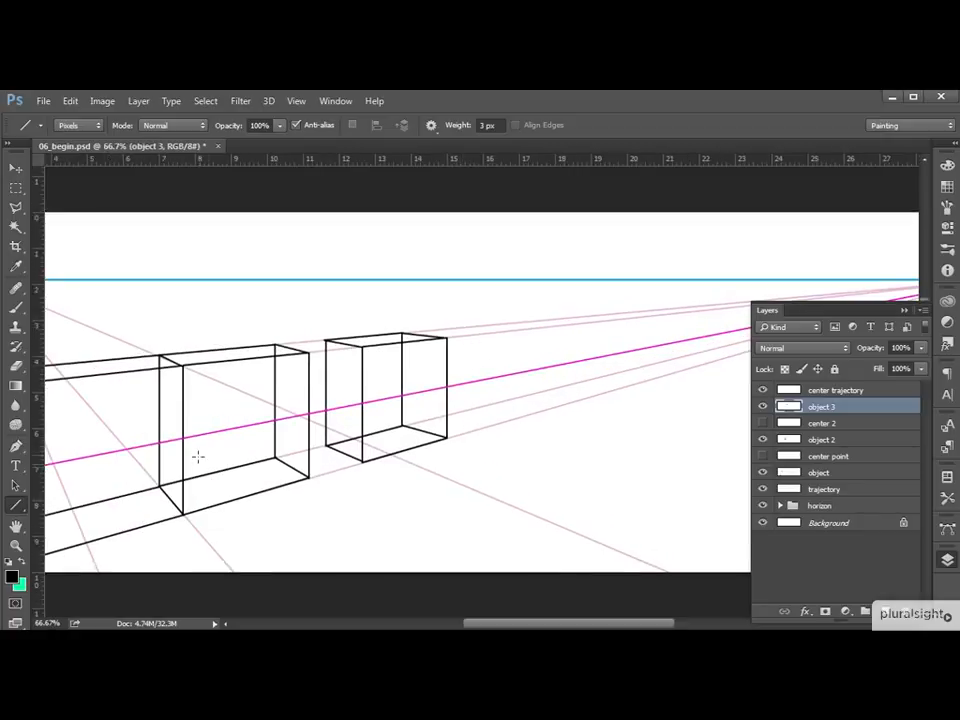
left_click_drag(285, 437, 417, 434)
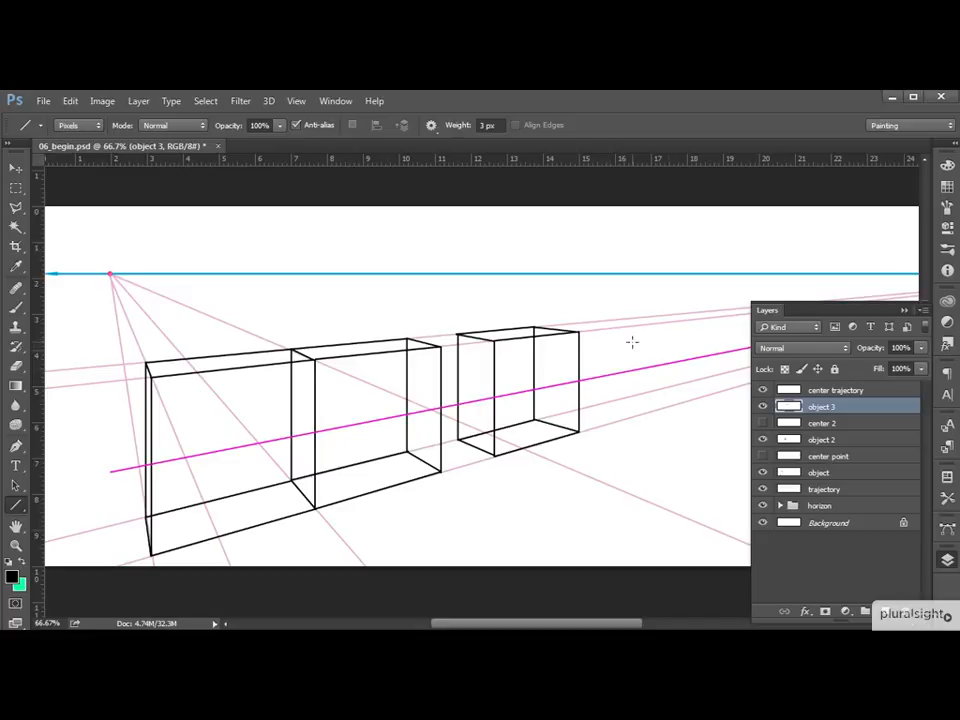
left_click_drag(643, 343, 551, 352)
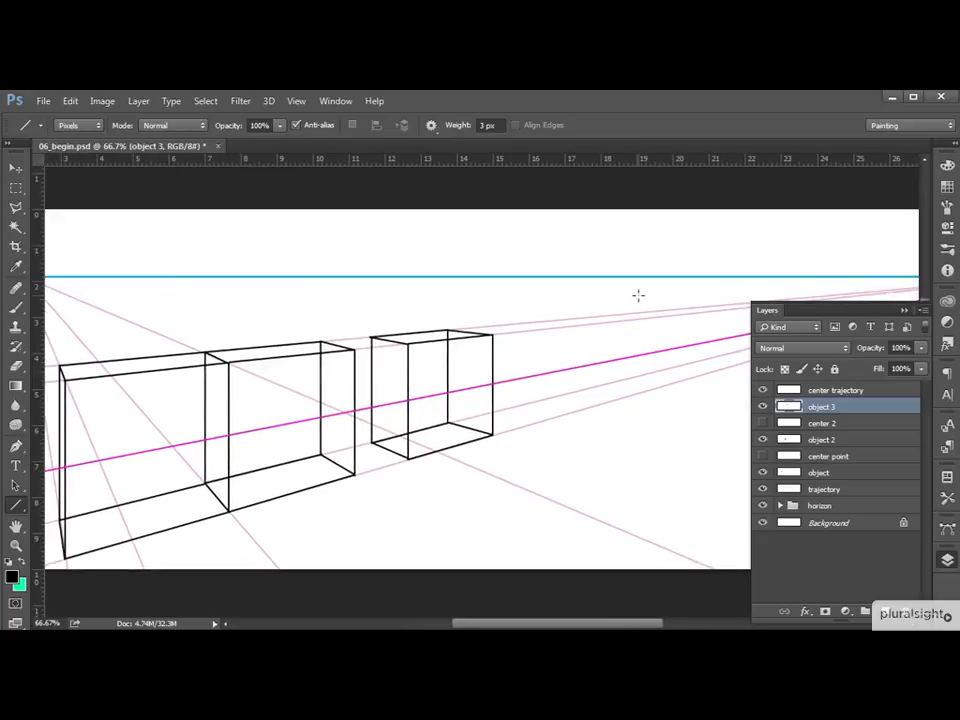